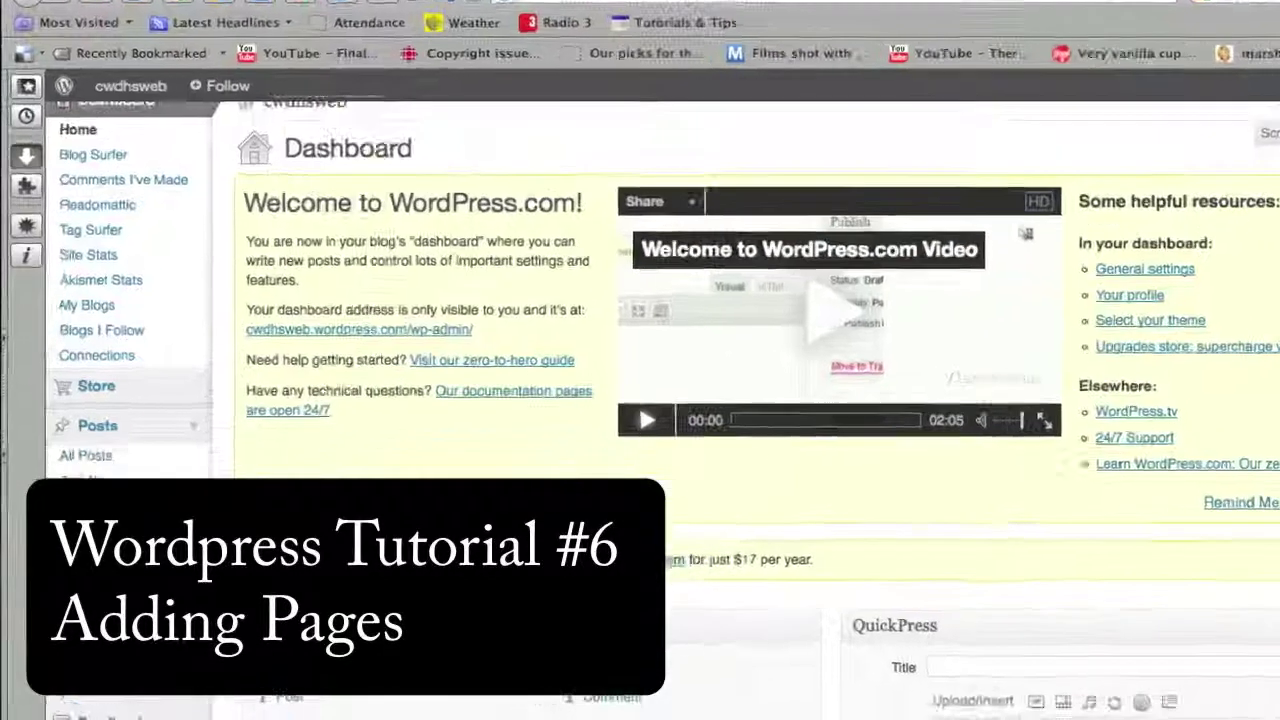
Scroll down the dashboard and expand the Pages menu in the admin sidebar.
scroll(186, 527, down, 5)
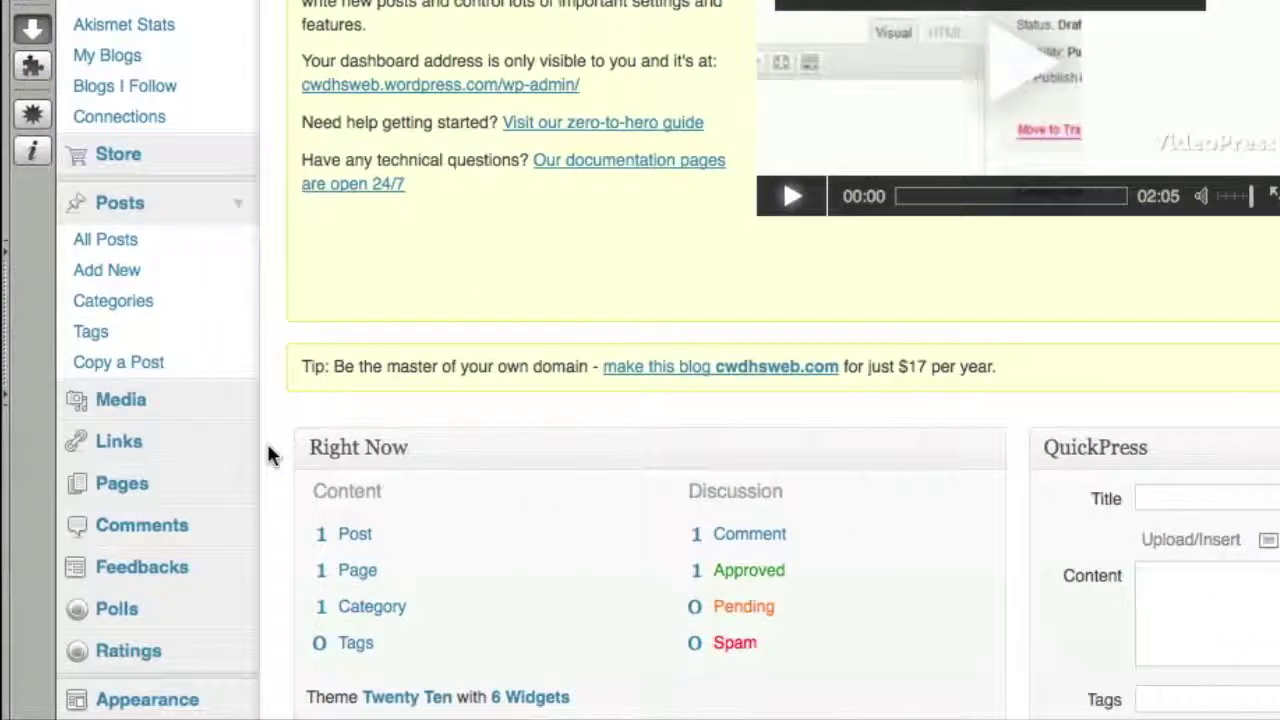
scroll(268, 452, down, 2)
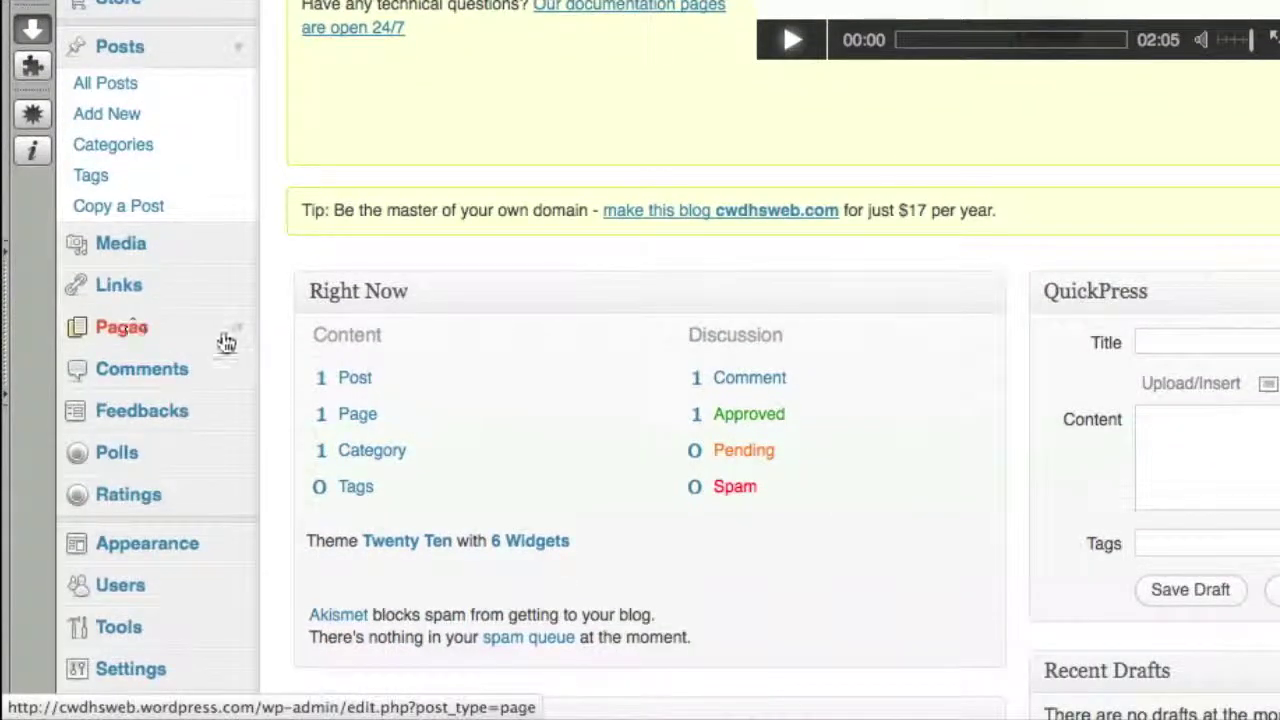
click(238, 338)
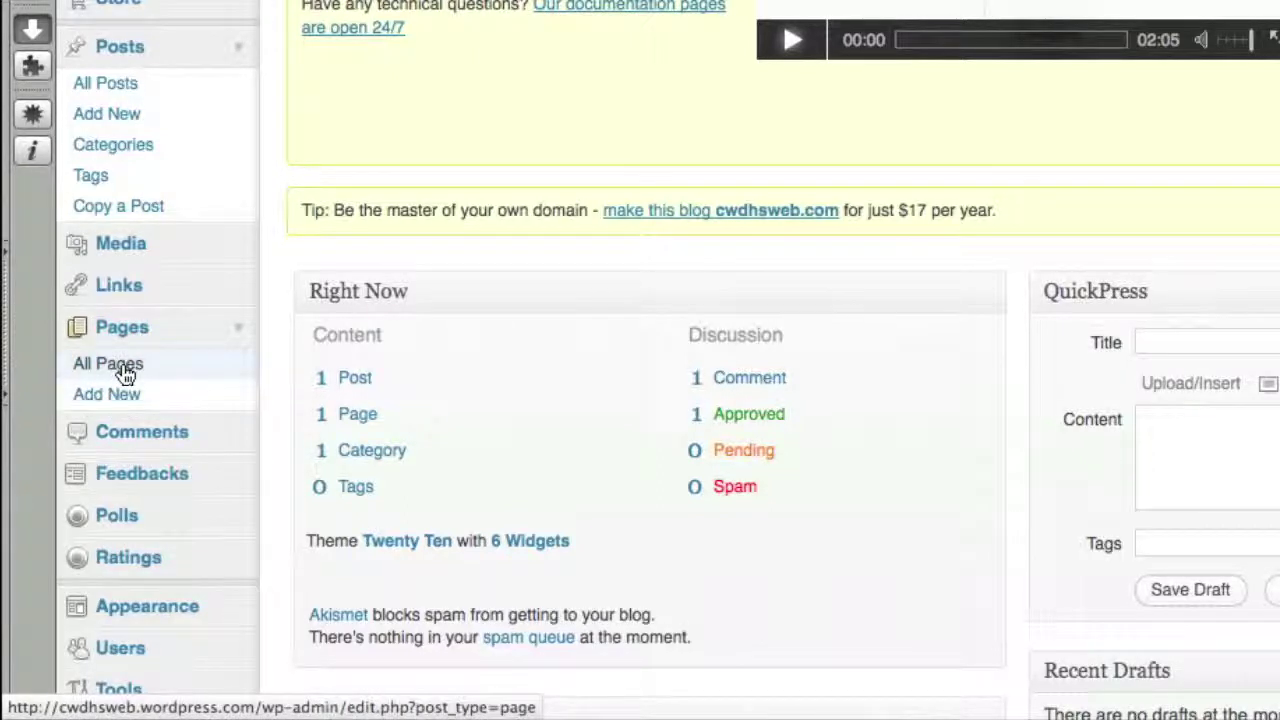
Open All Pages, which lists only the published About page.
click(125, 373)
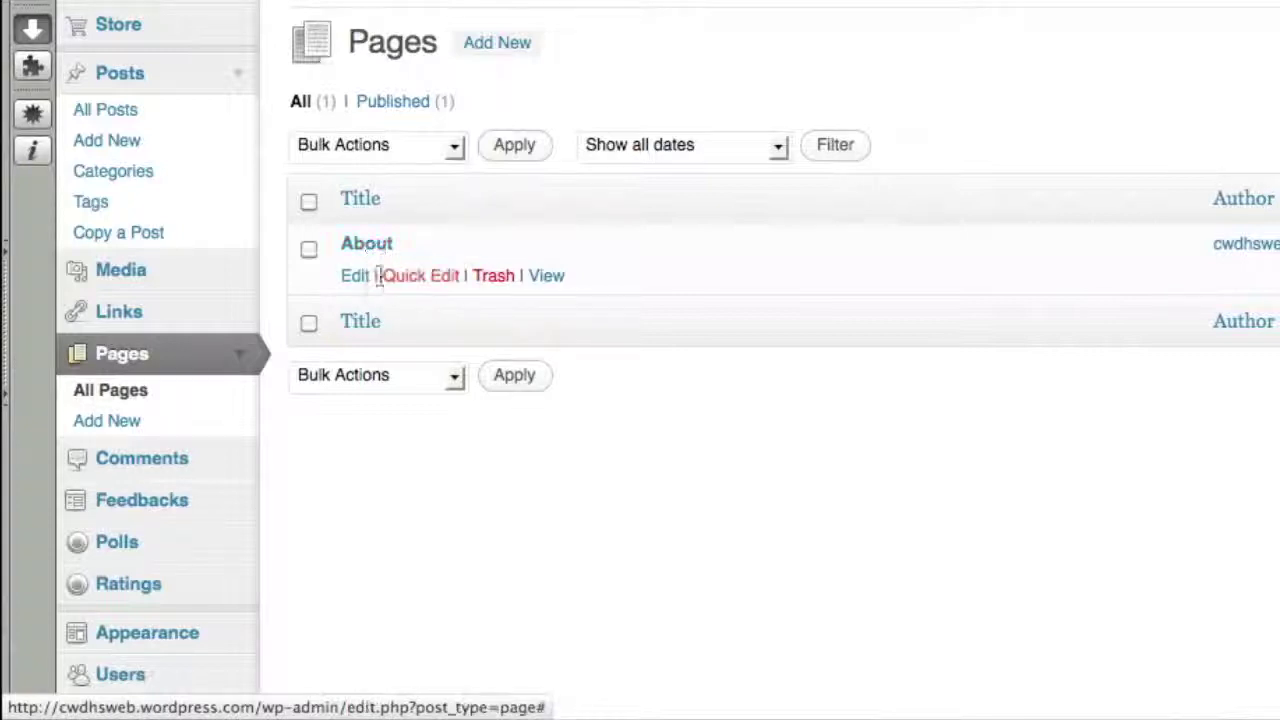
Publish a 'Contact Info' page containing a contact's full name and e-mail address, then view it live.
click(513, 52)
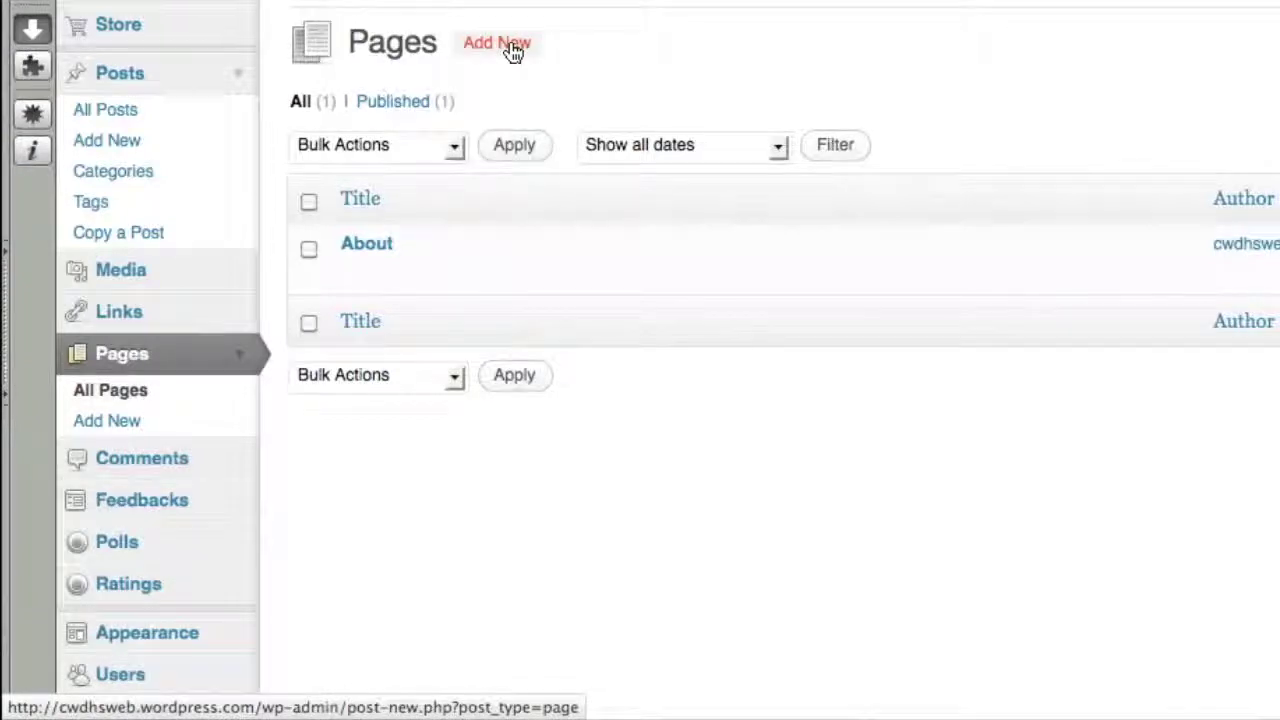
text(C)
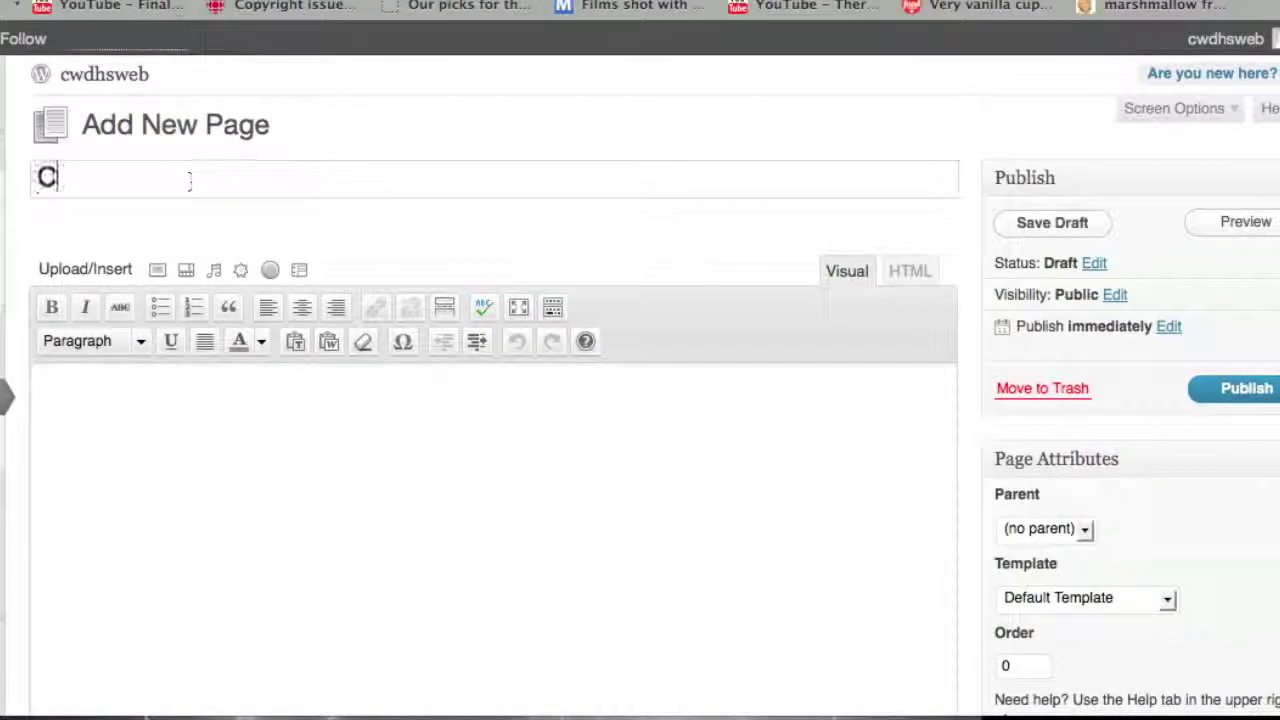
text(ontact Info)
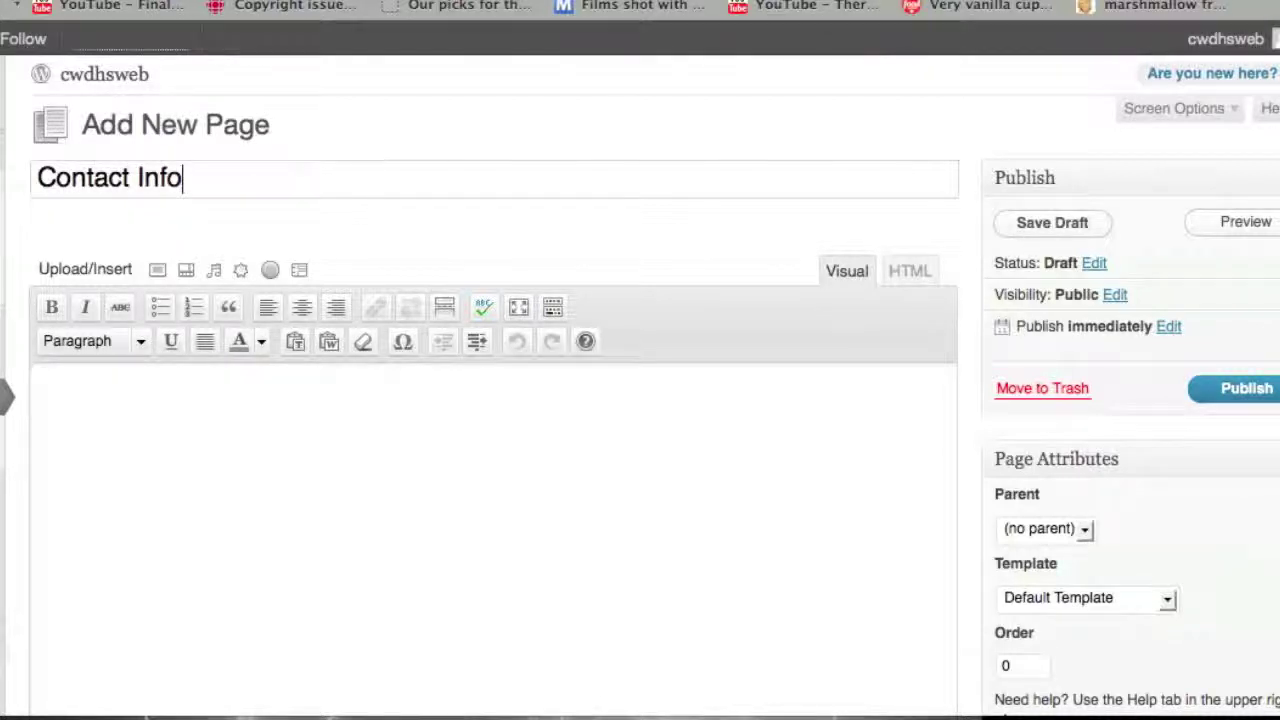
click(40, 387)
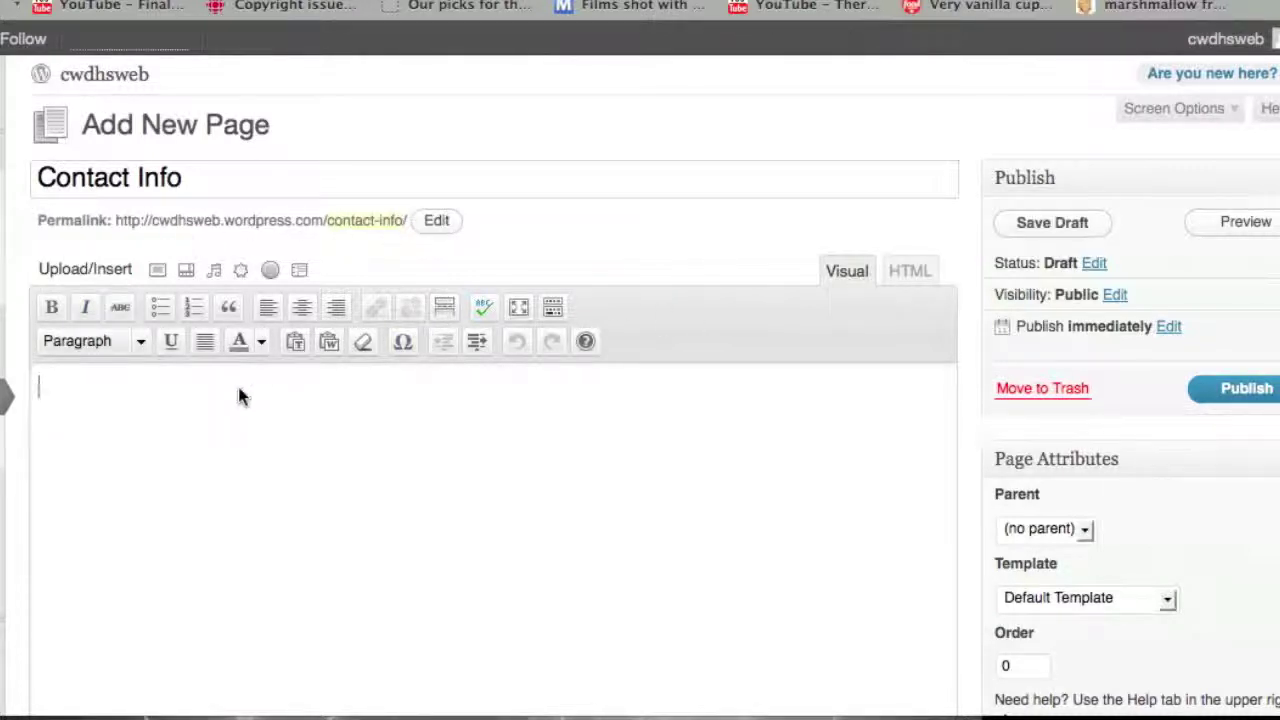
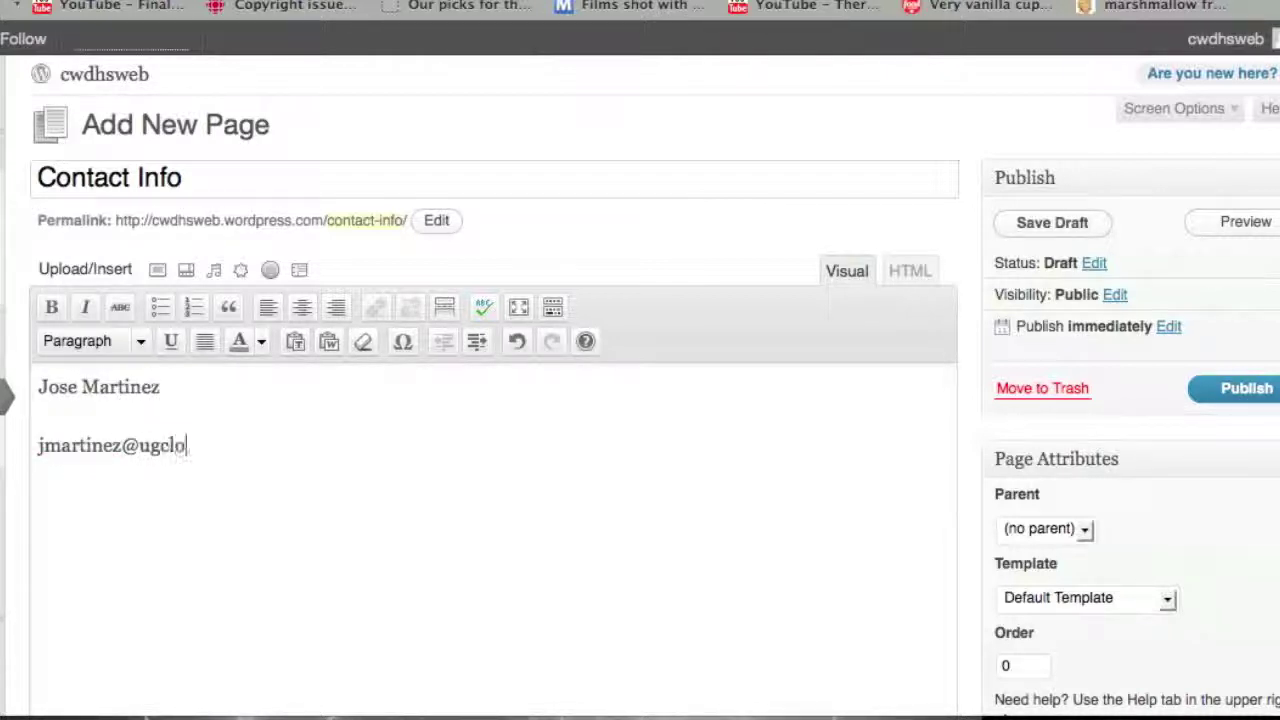
key(Return)
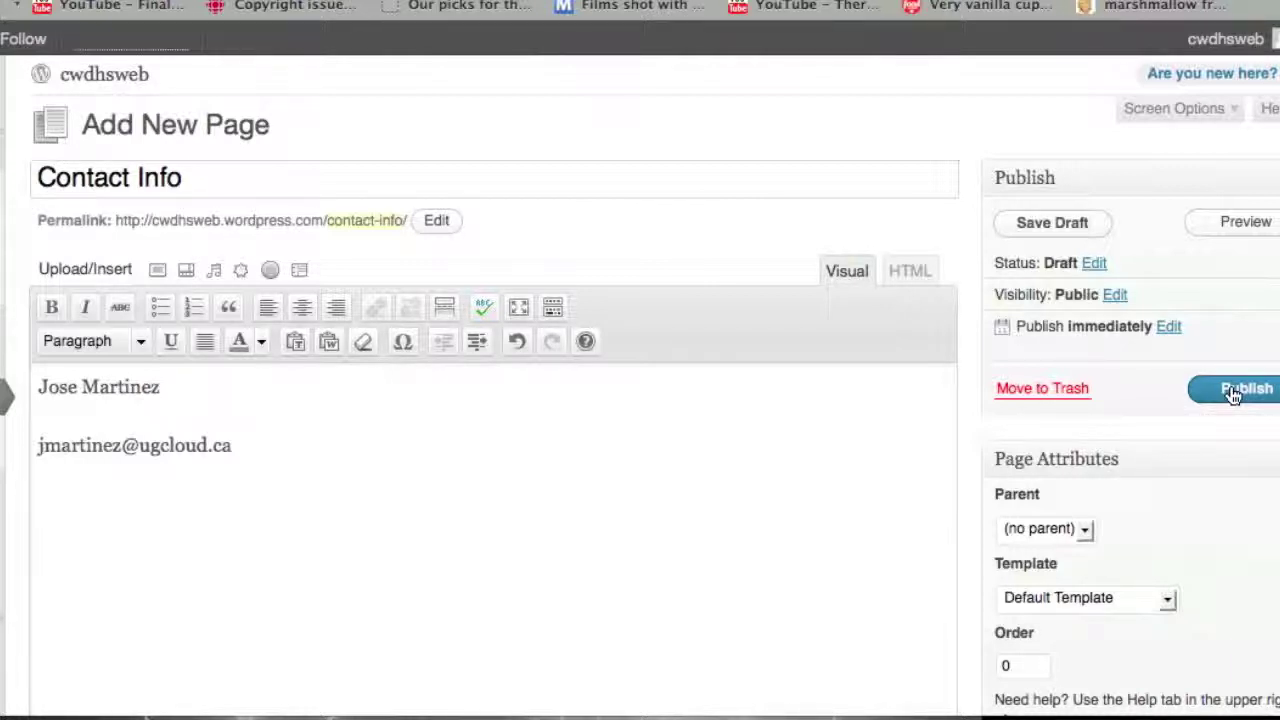
click(1233, 395)
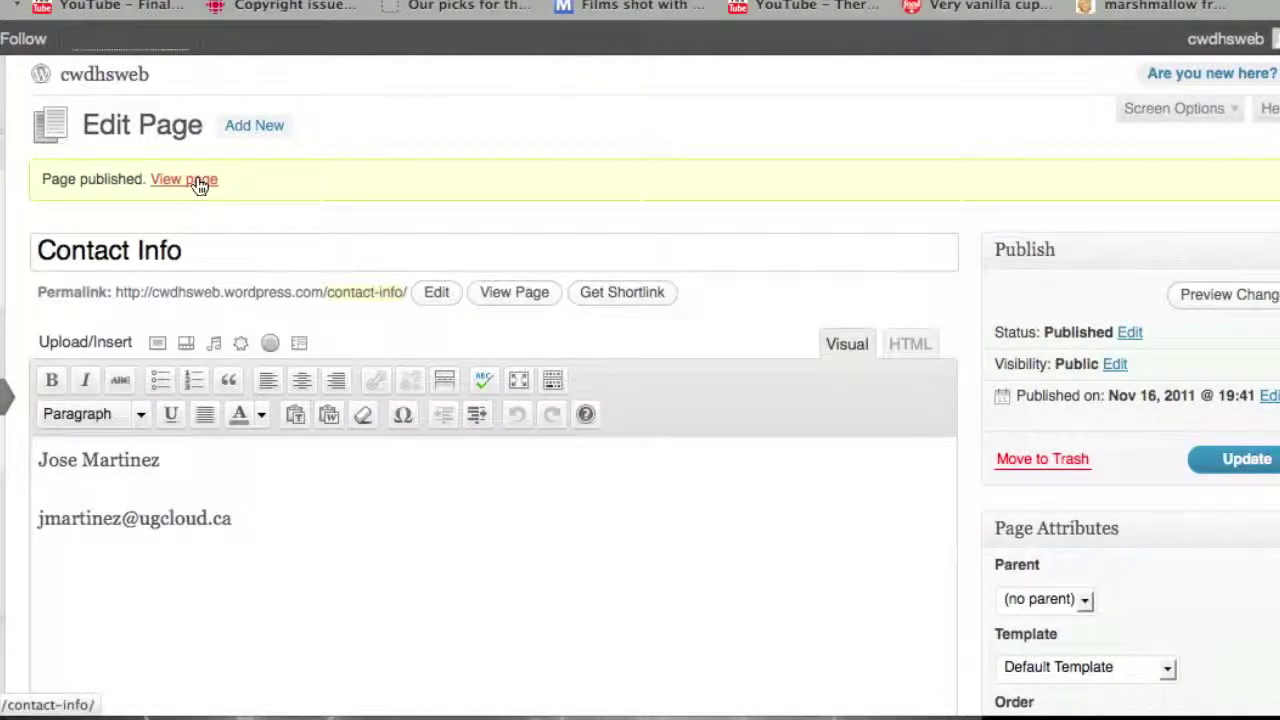
click(199, 184)
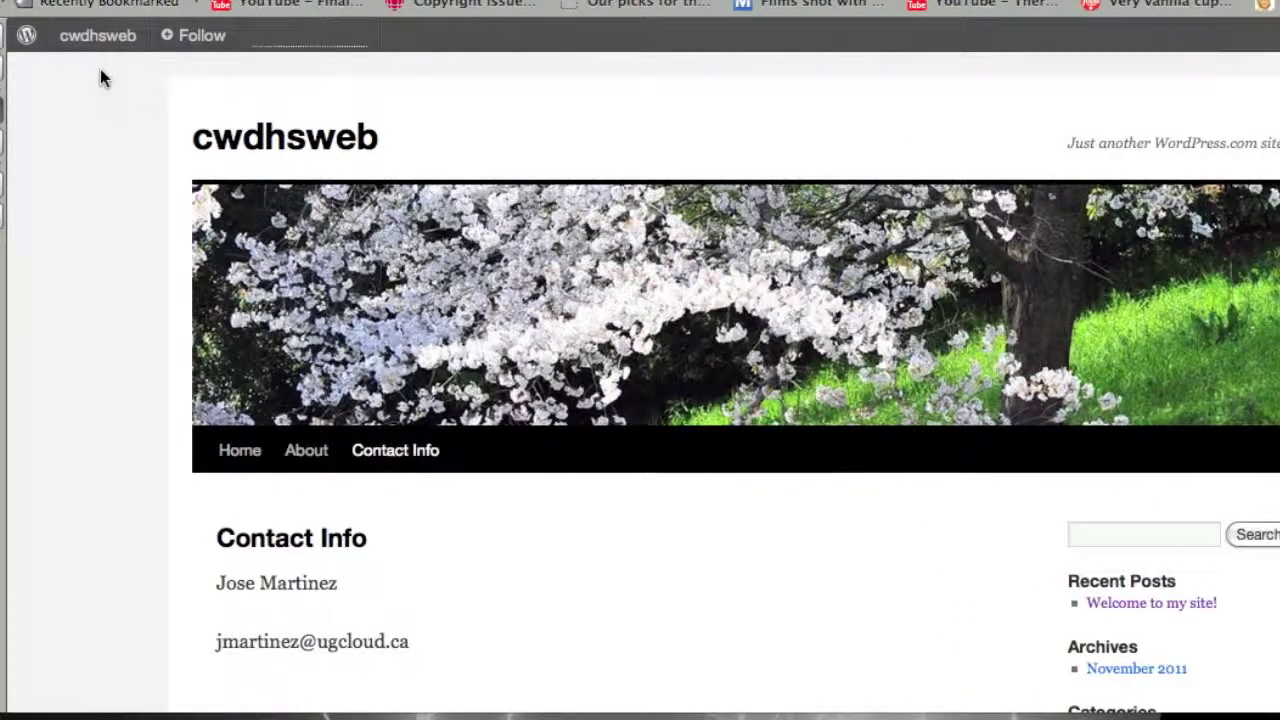
Go from the live Contact Info page back to the admin dashboard.
mouse_move(97, 60)
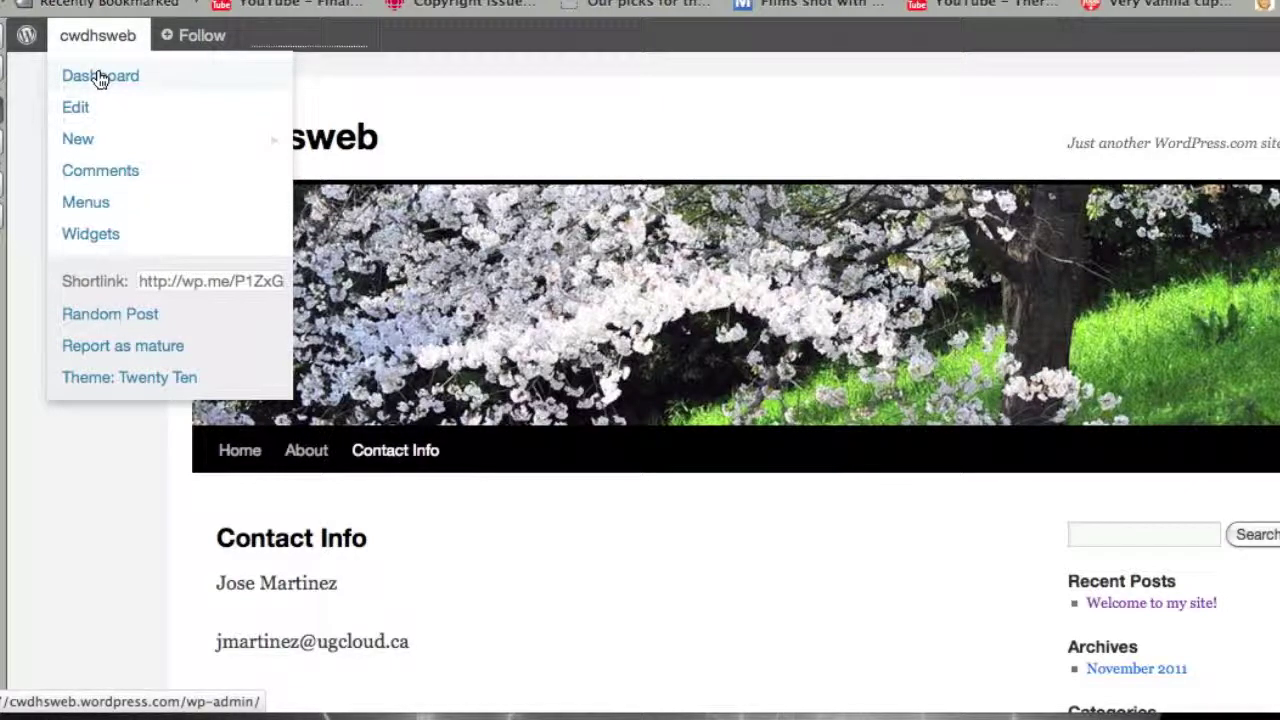
click(100, 78)
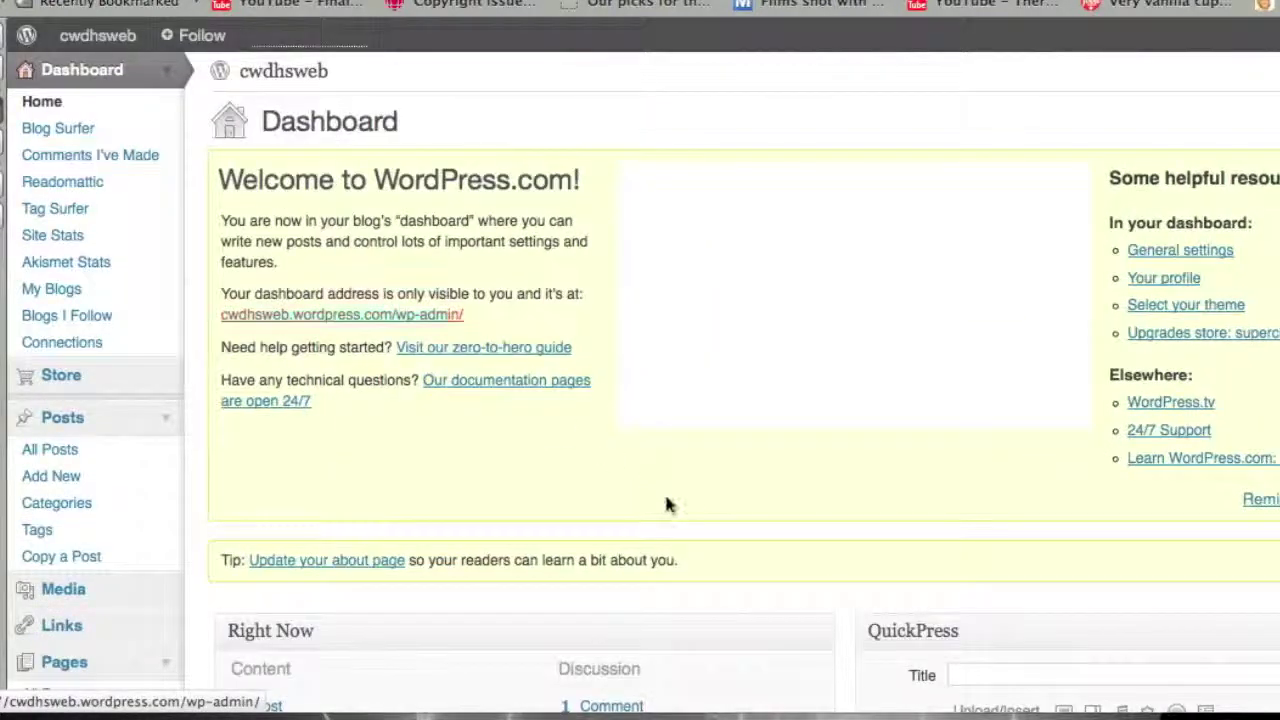
Change the Contact Info page's Order from 0 to 1 and update it, then open About for editing.
scroll(107, 495, down, 2)
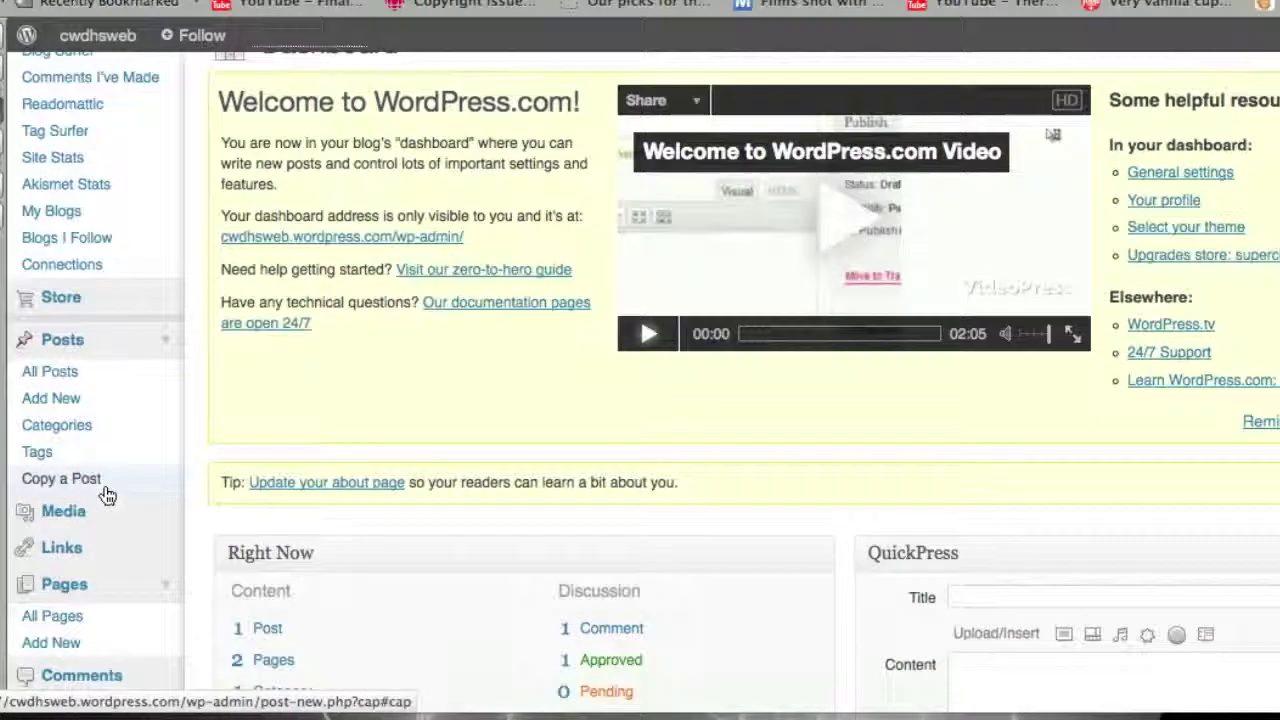
scroll(107, 495, down, 3)
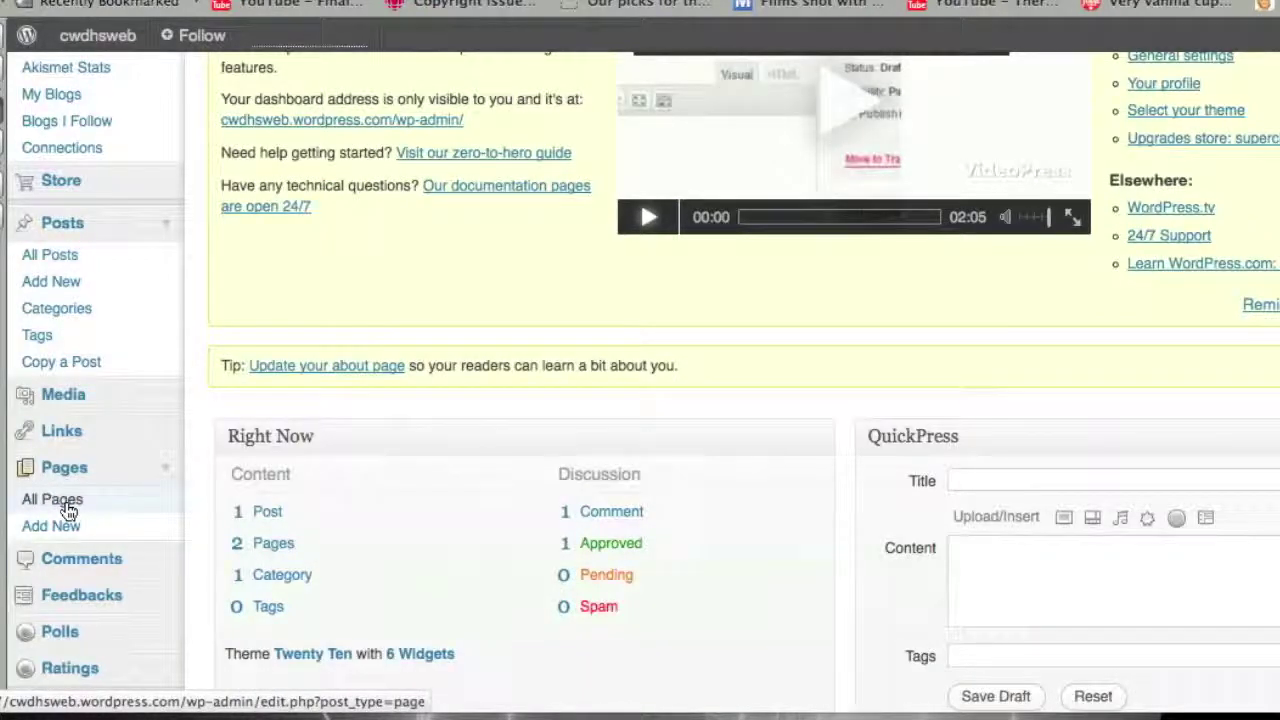
click(68, 511)
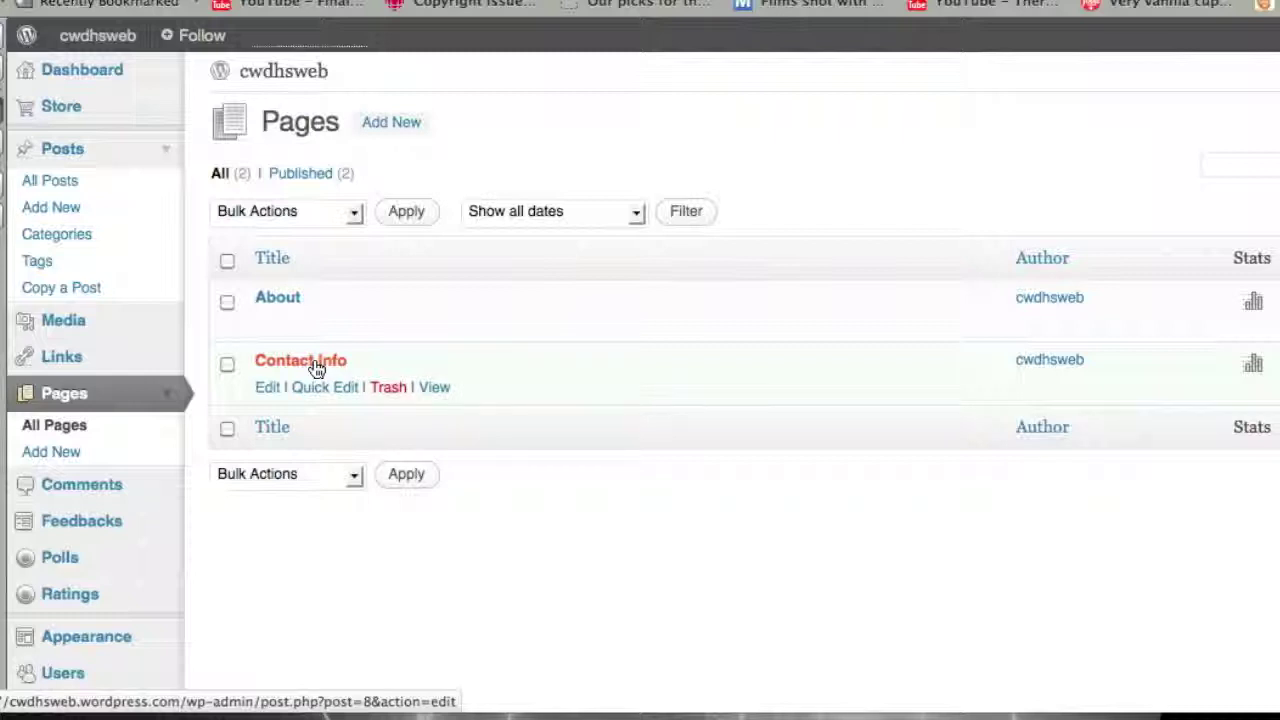
click(315, 368)
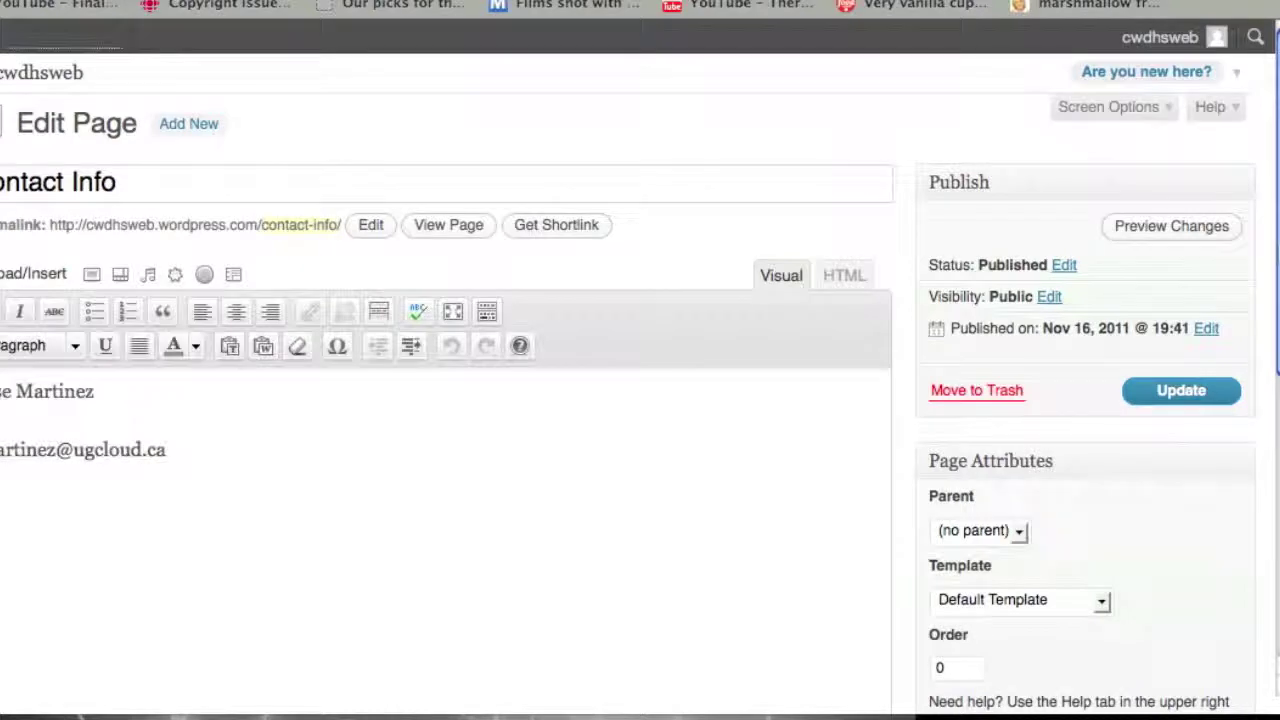
scroll(1266, 357, down, 5)
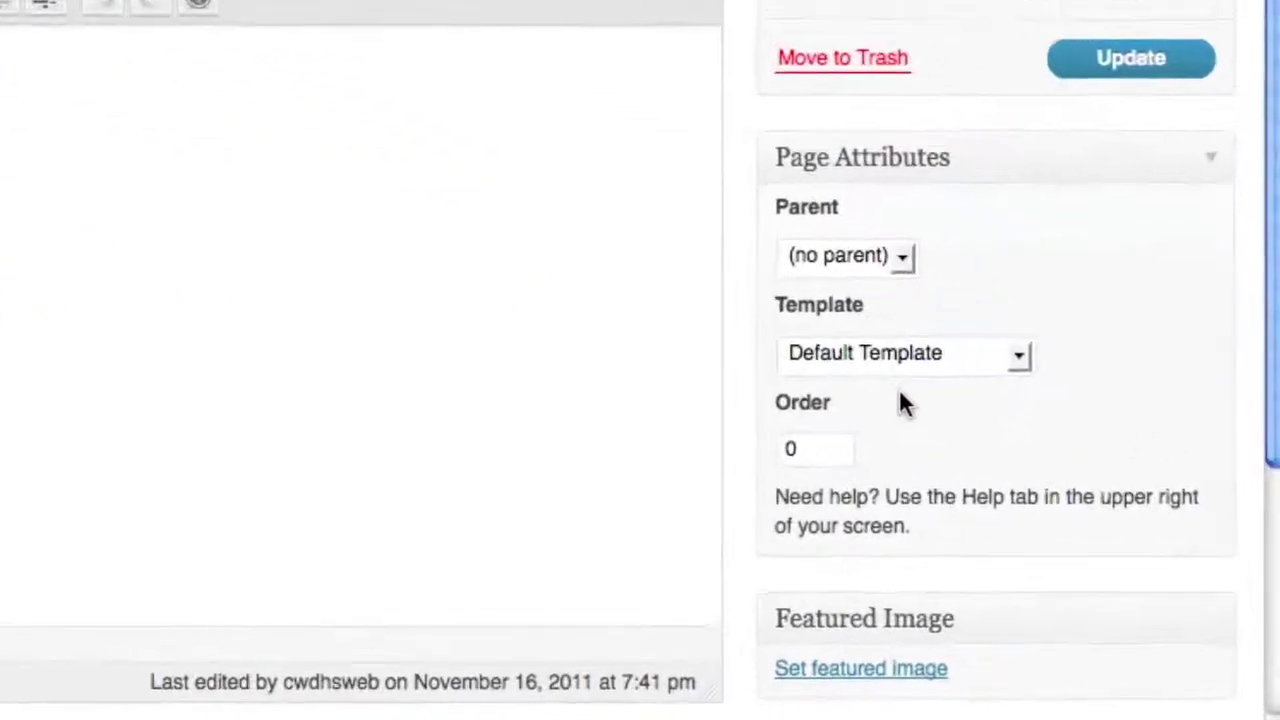
drag(810, 451, 749, 453)
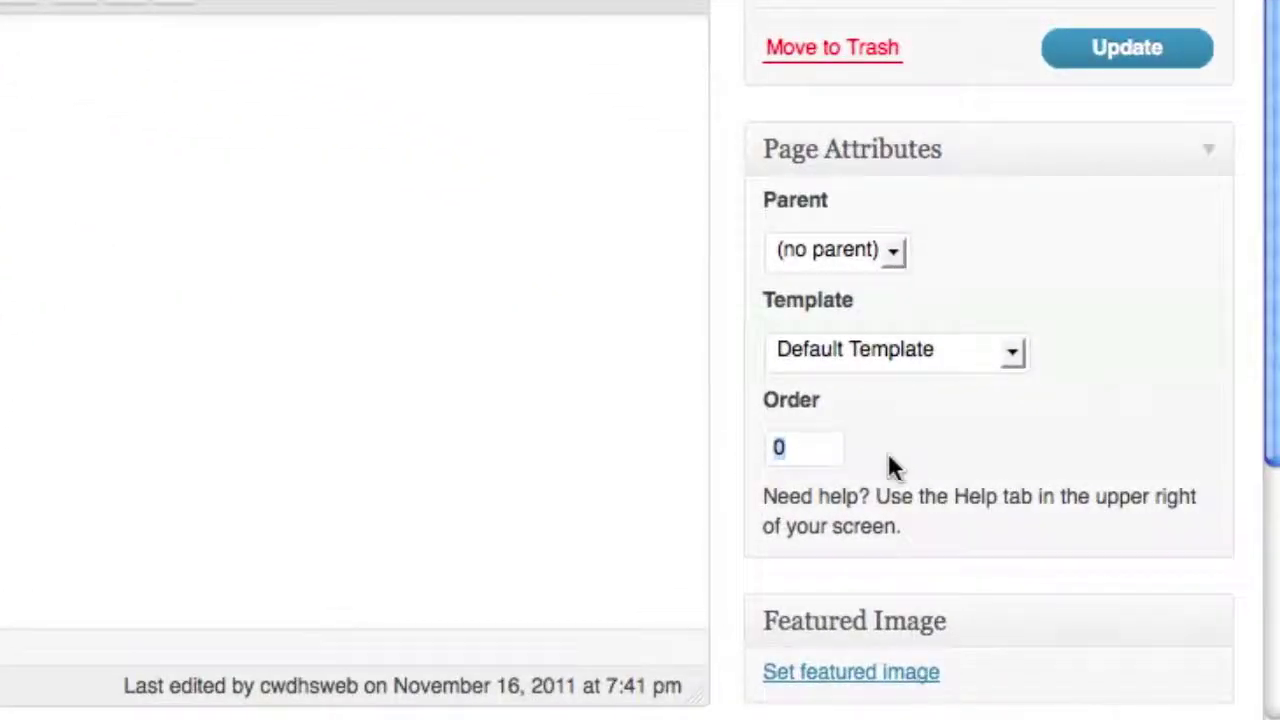
text(1)
click(1133, 55)
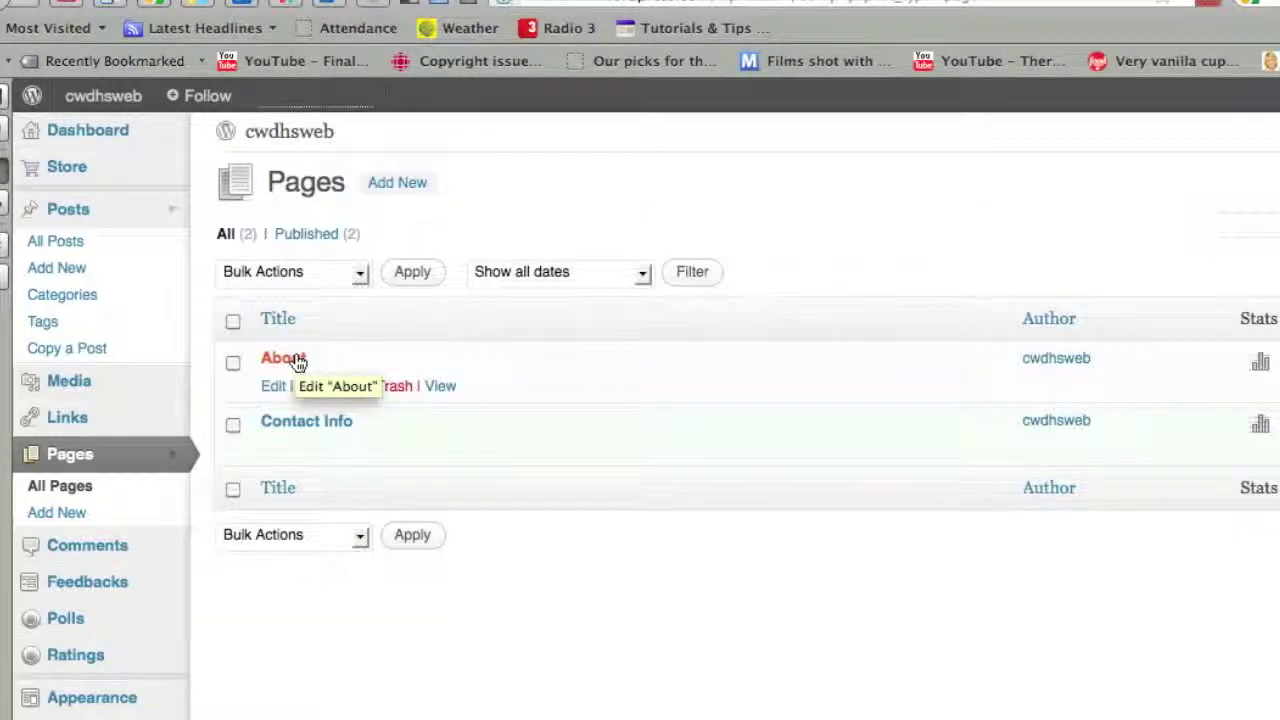
click(285, 358)
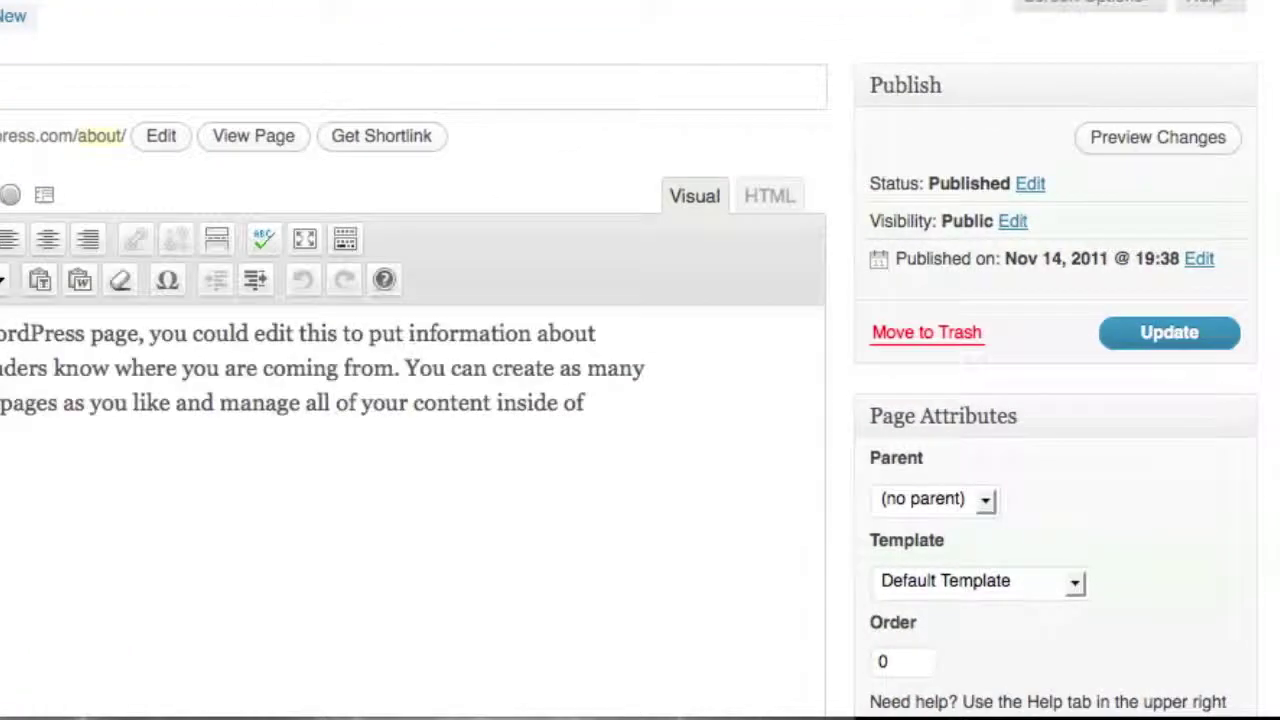
Replace the About page's Order value 0 with 2 and update the page.
scroll(630, 360, down, 5)
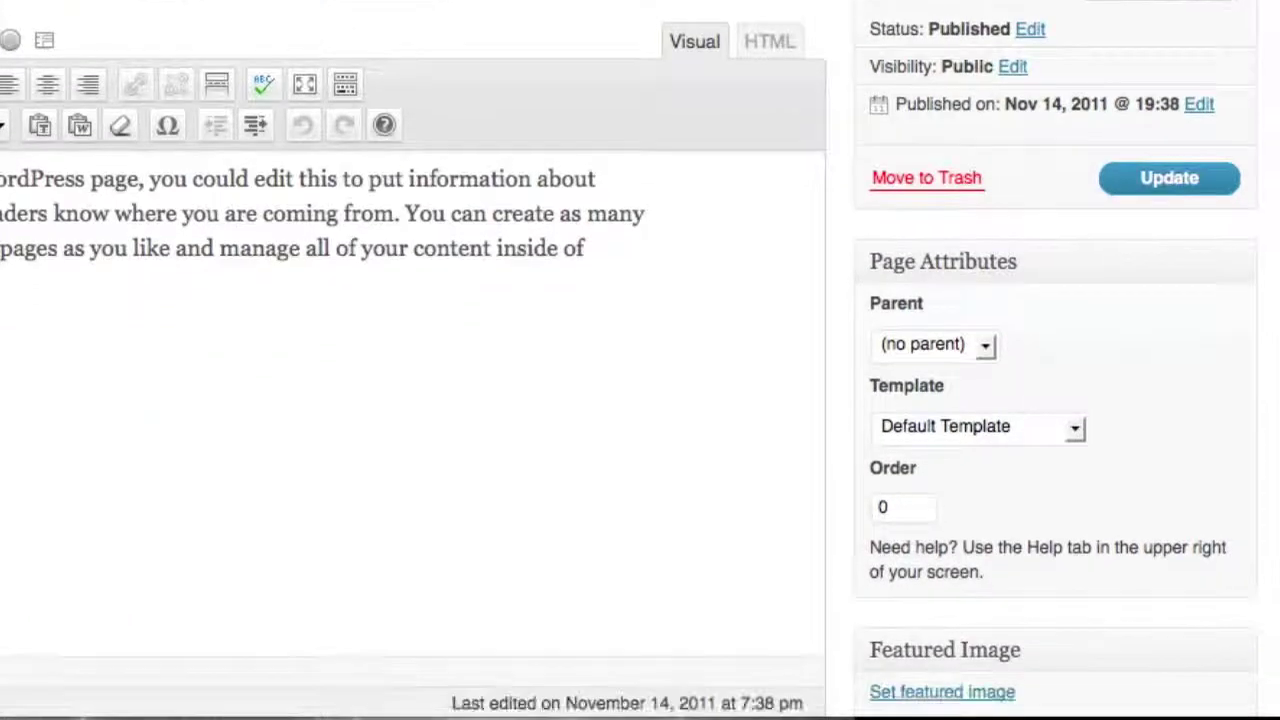
scroll(978, 400, down, 1)
click(919, 380)
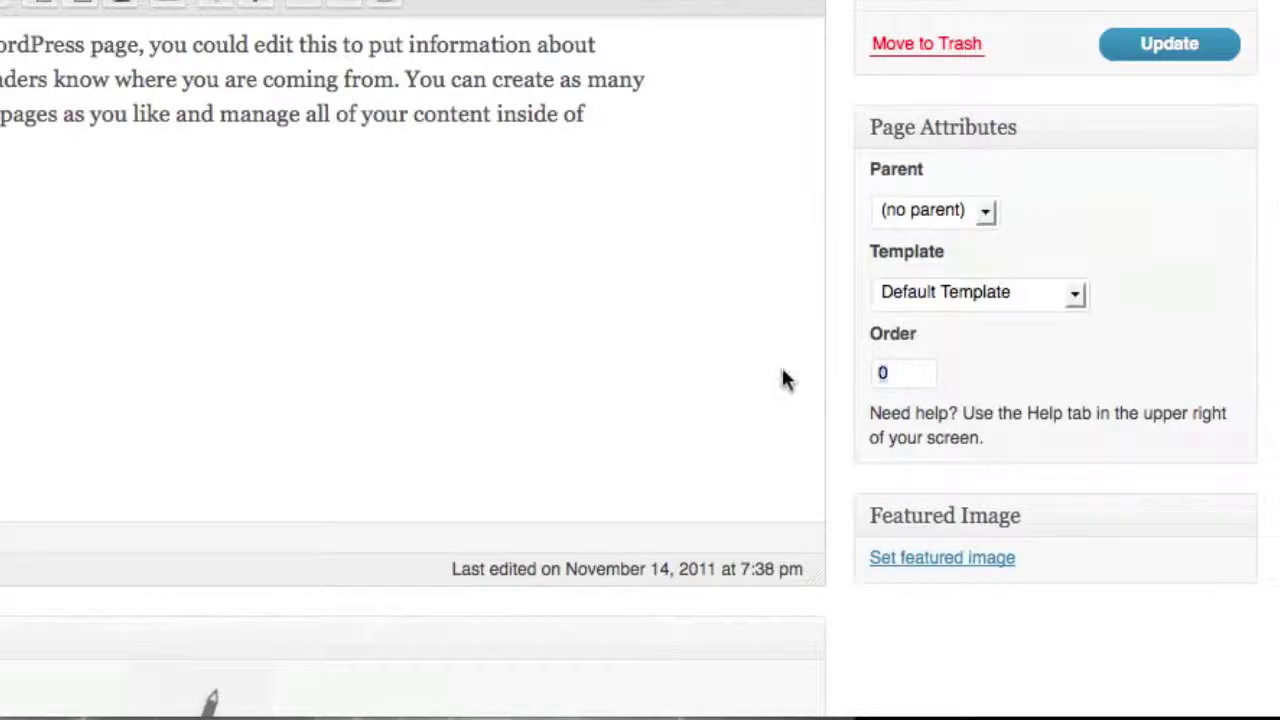
key(BackSpace)
text(2)
click(1185, 45)
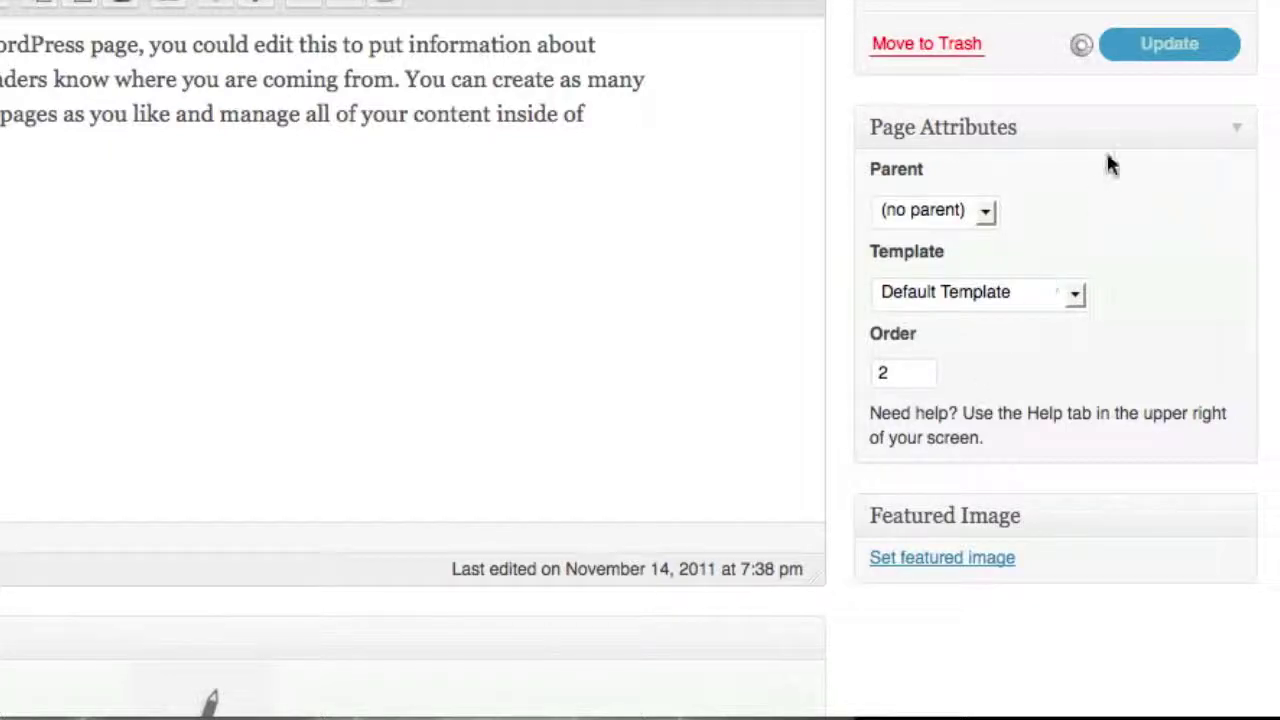
scroll(1108, 150, up, 6)
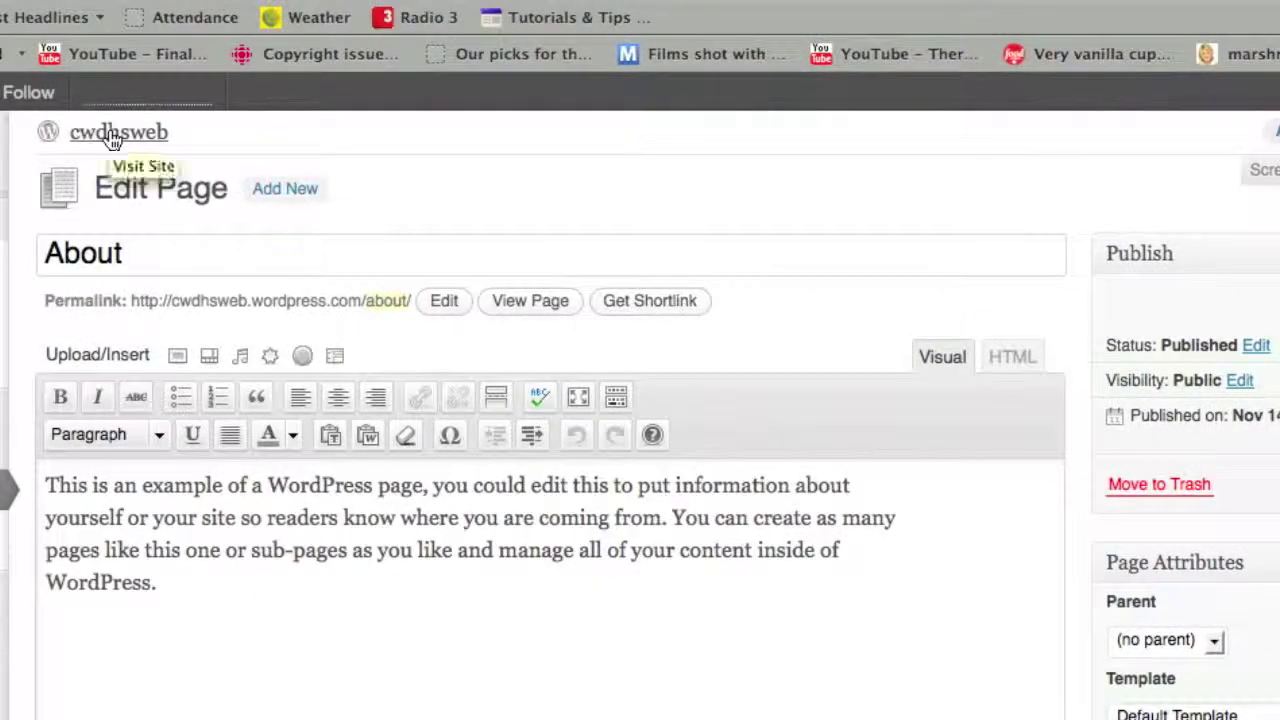
Check the live site menu now reads Home, Contact Info, About, then return to the dashboard.
click(113, 138)
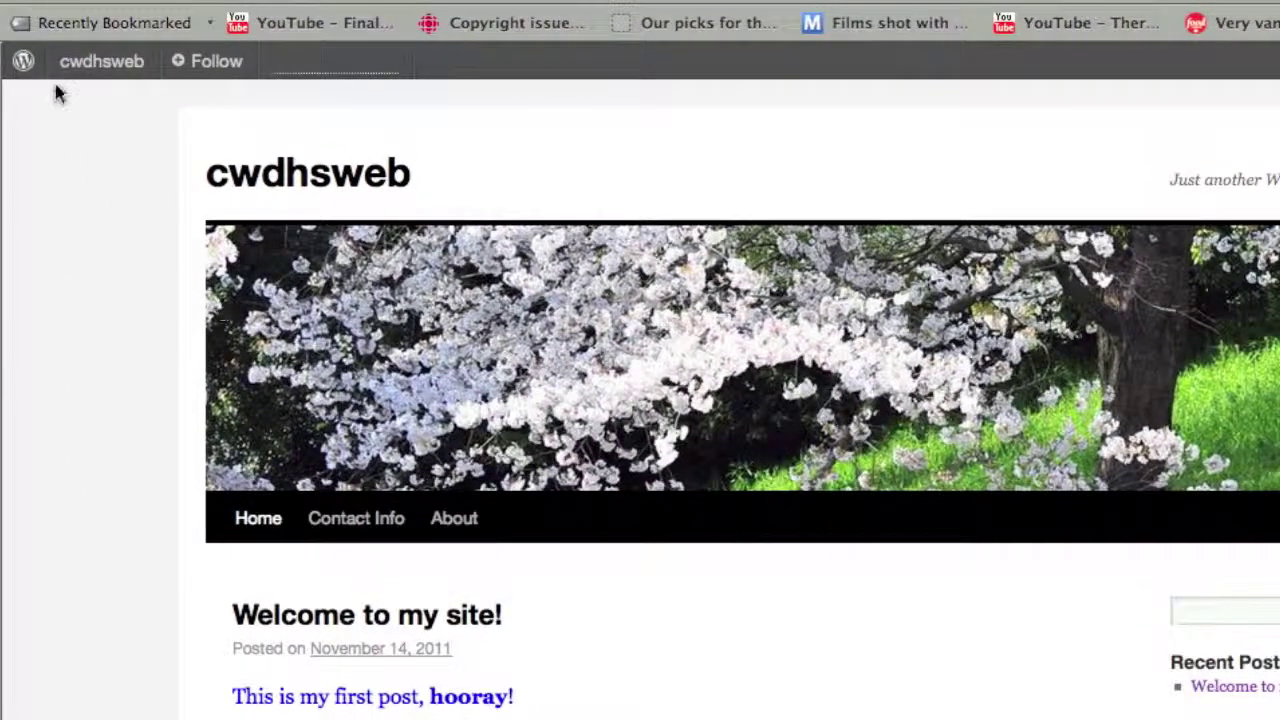
mouse_move(63, 72)
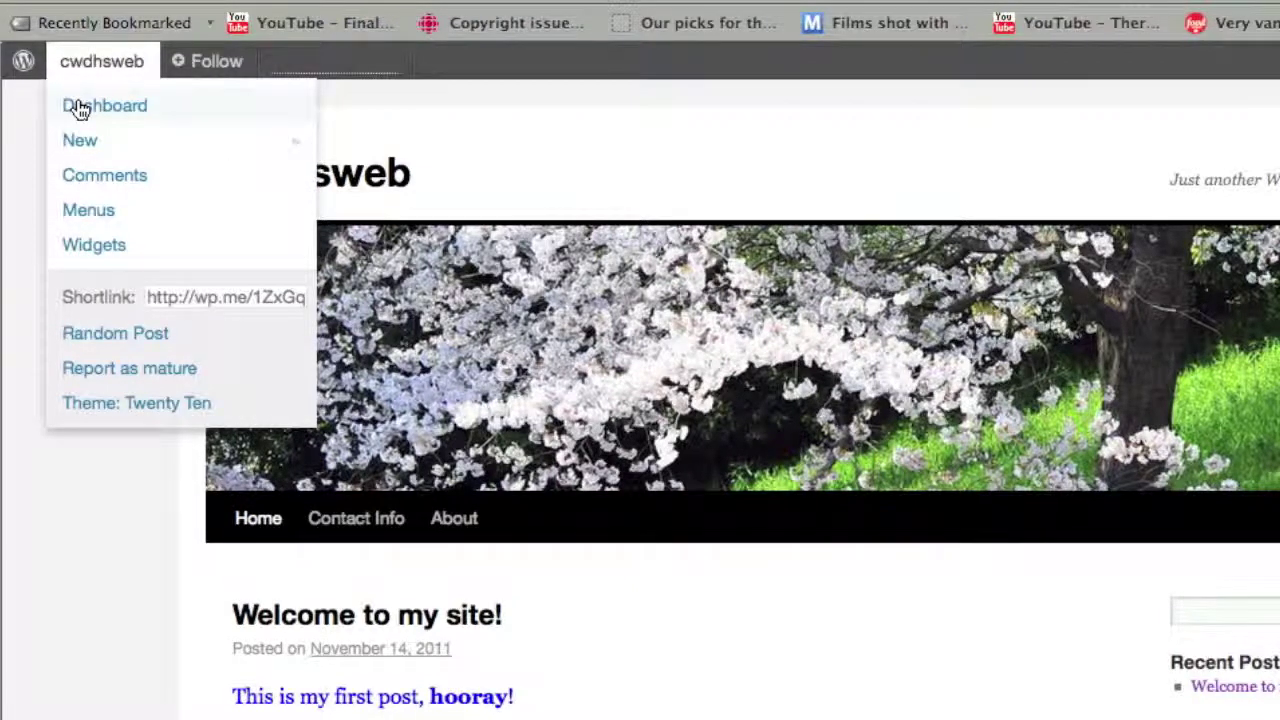
click(80, 106)
Edit the About page, set its Parent to Contact Info, and update it.
scroll(133, 528, down, 3)
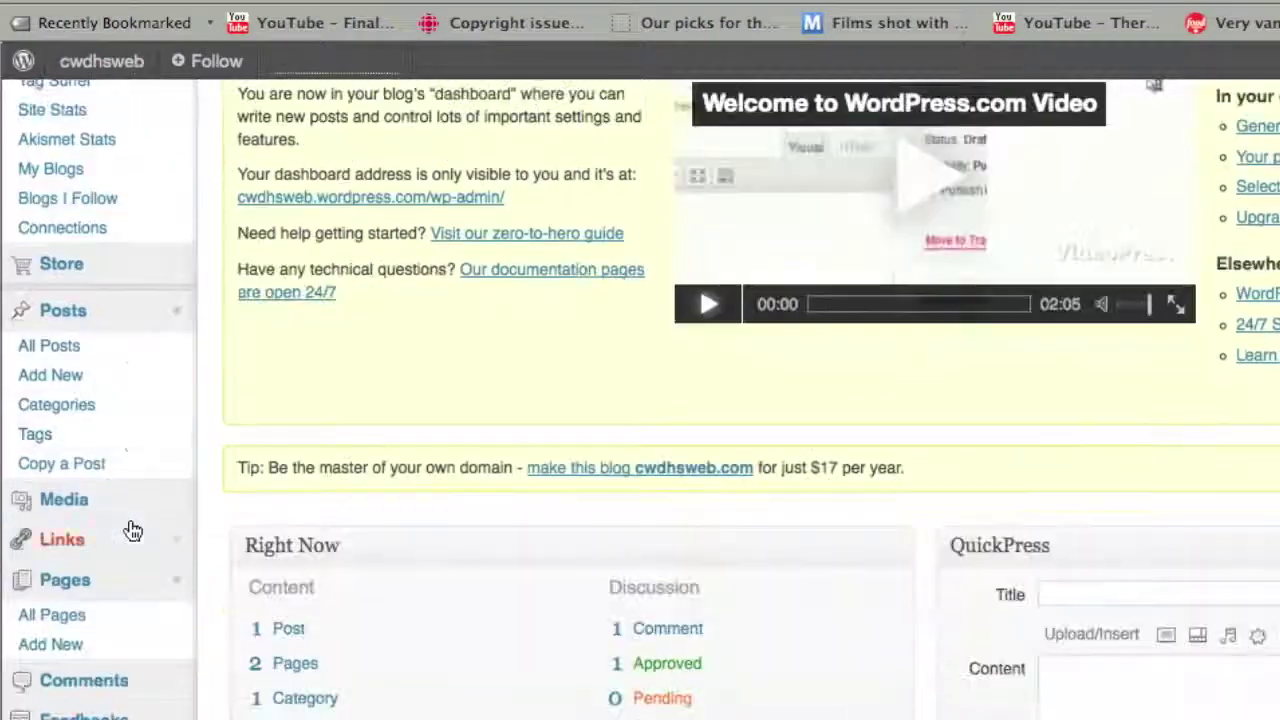
click(52, 615)
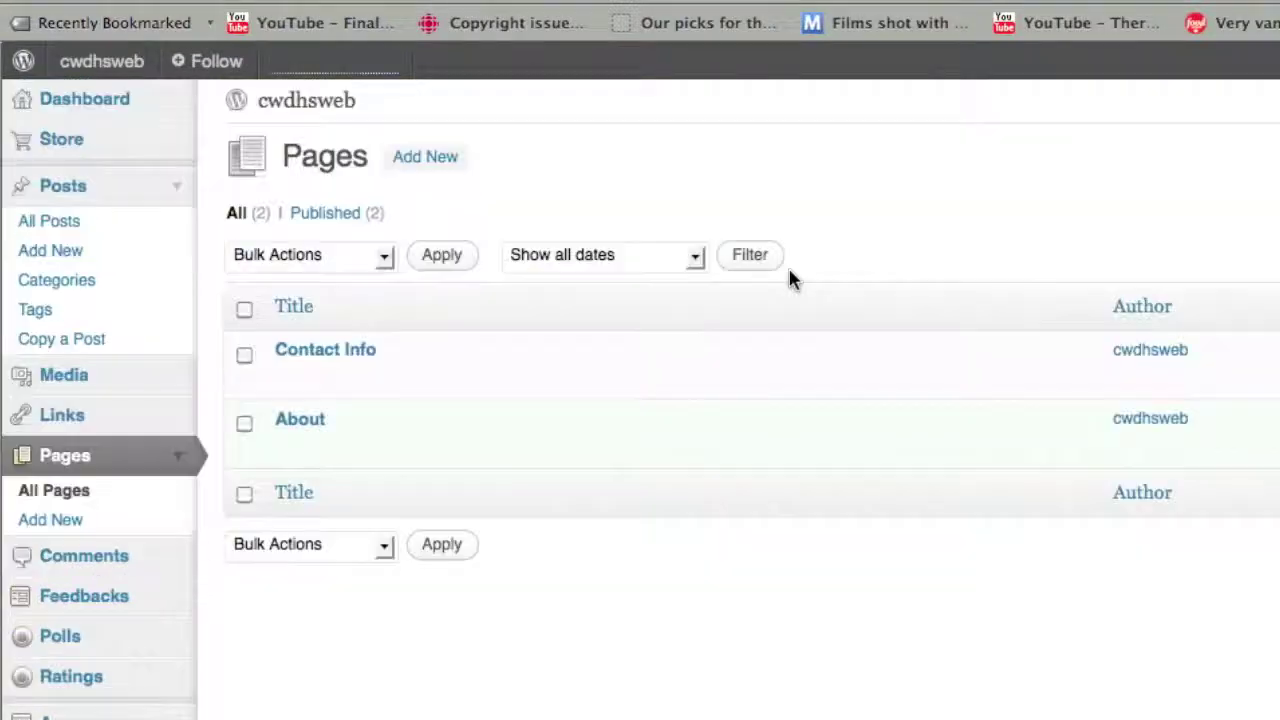
mouse_move(357, 428)
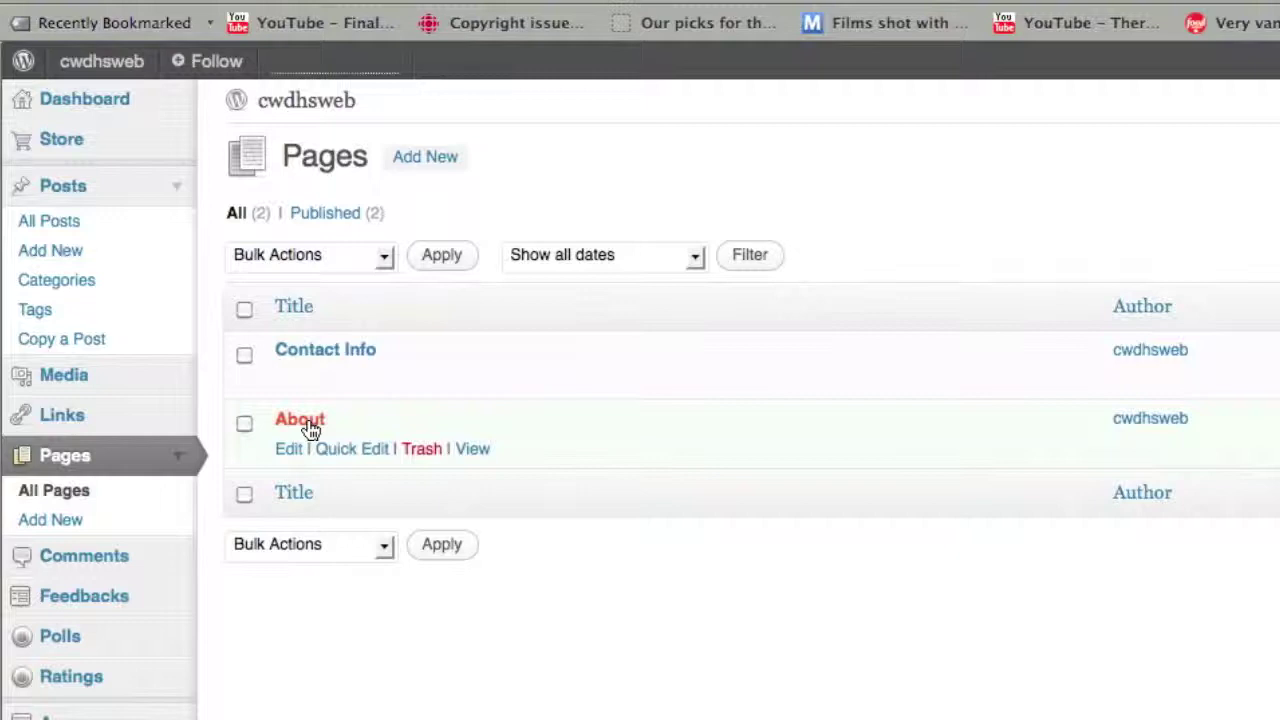
click(310, 428)
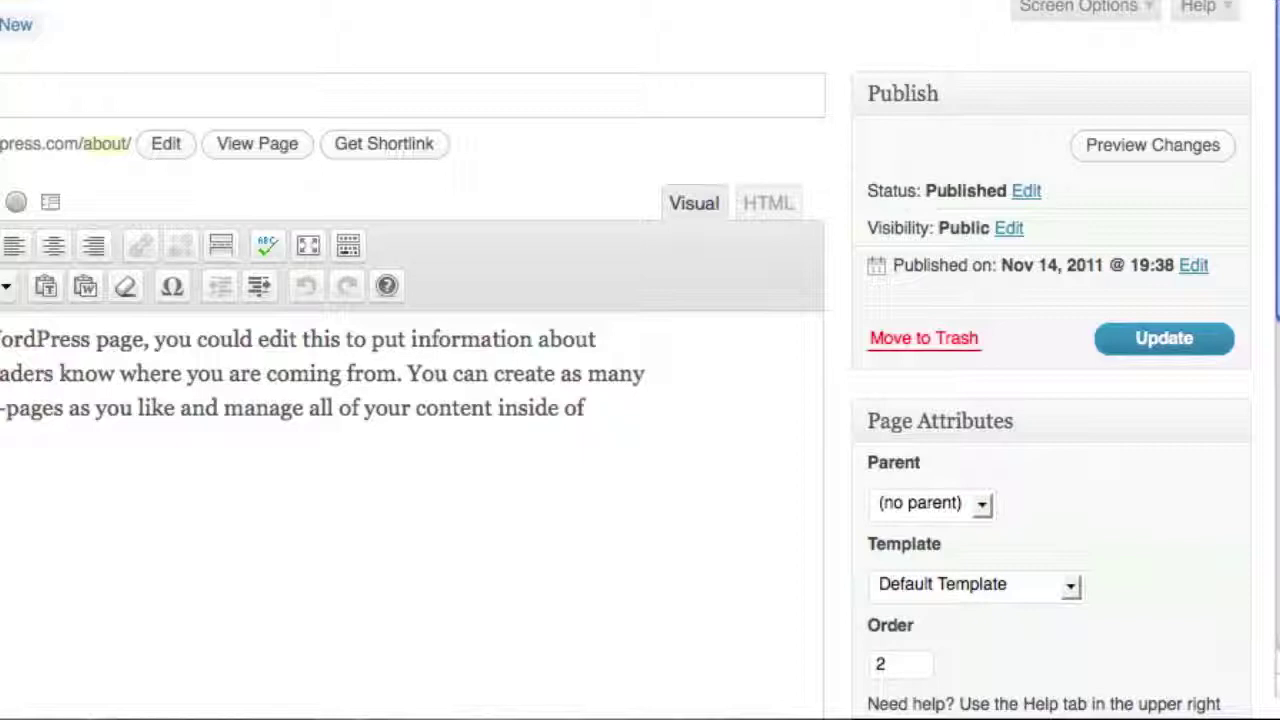
scroll(640, 400, down, 4)
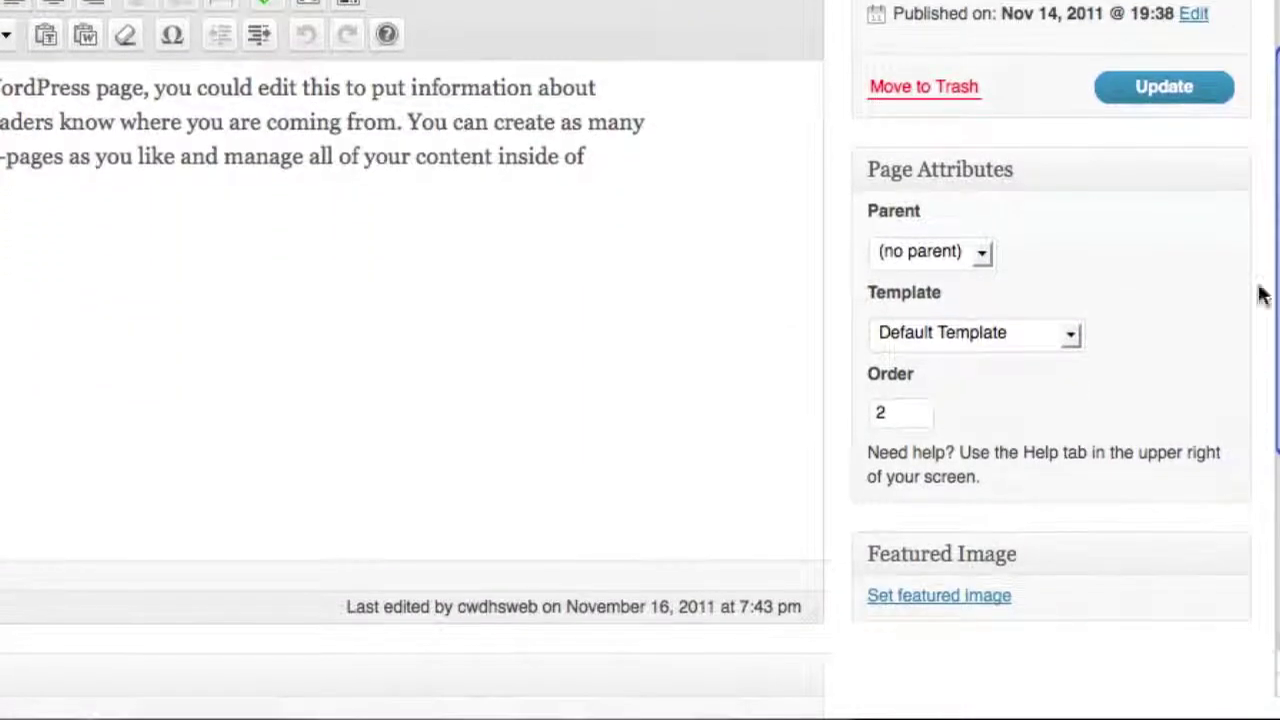
click(984, 255)
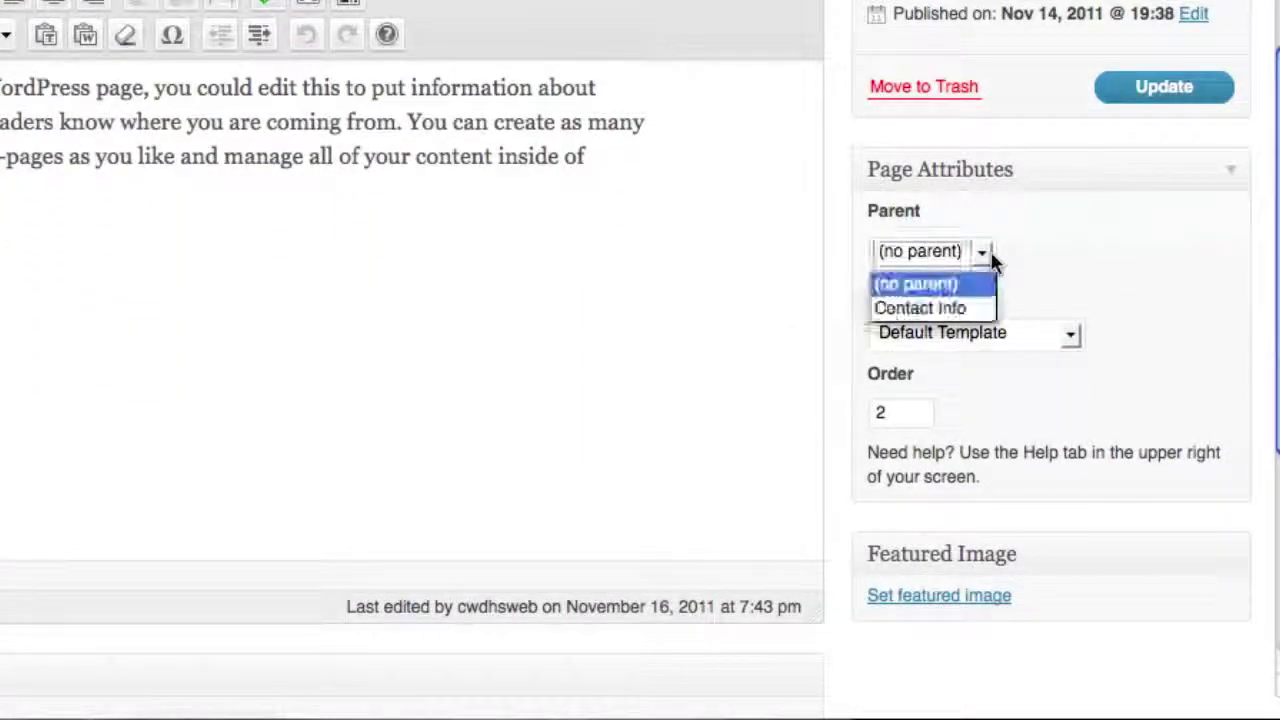
click(962, 308)
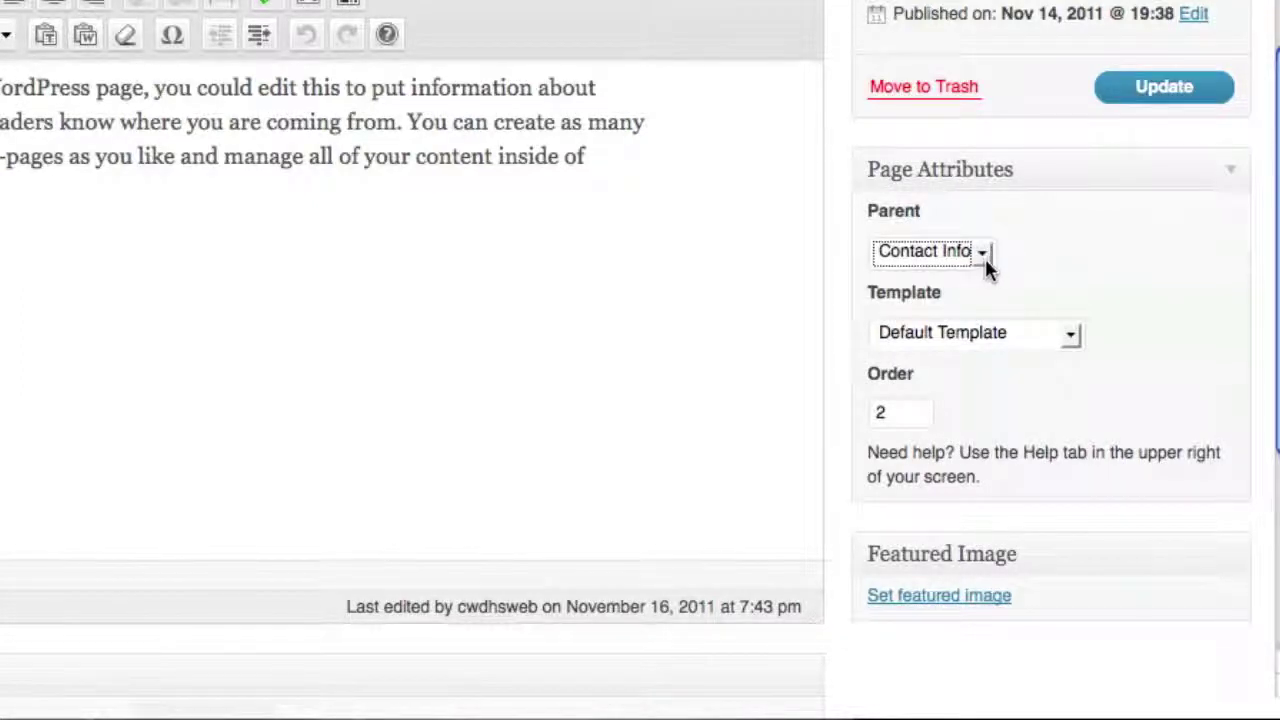
click(1135, 88)
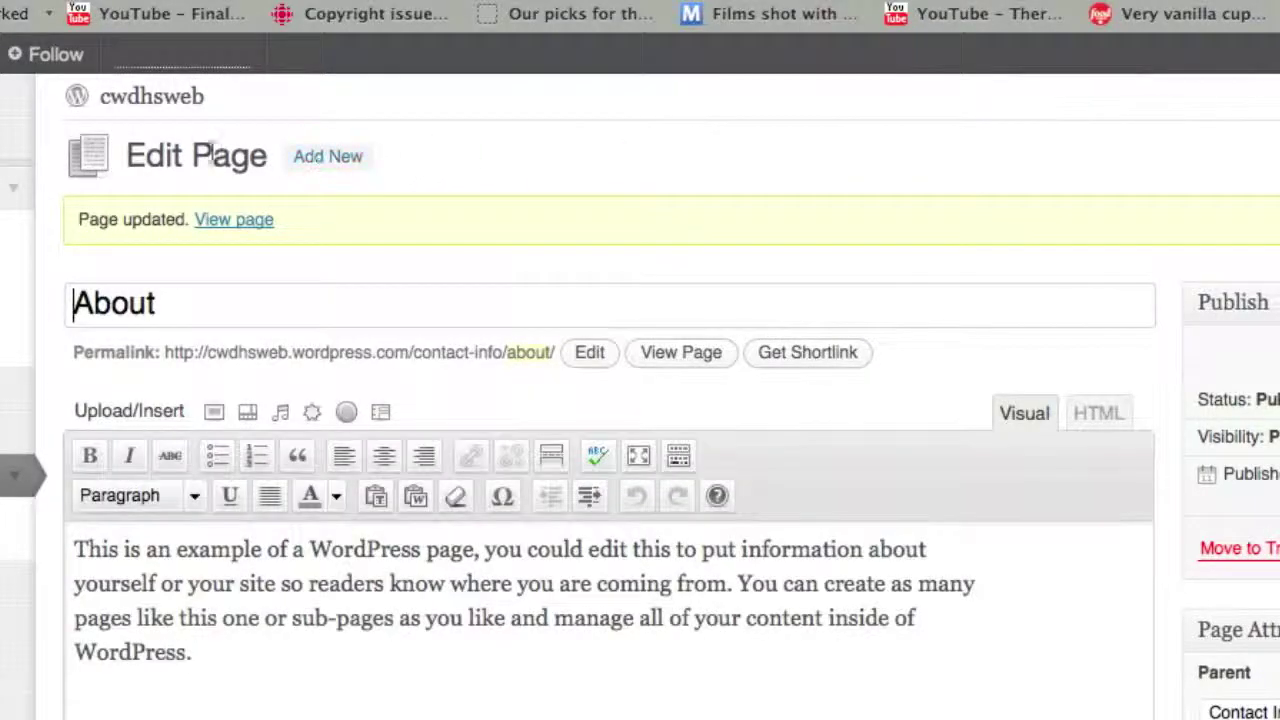
Confirm on the live site that About is nested under Contact Info, then return to the dashboard.
click(140, 100)
mouse_move(189, 555)
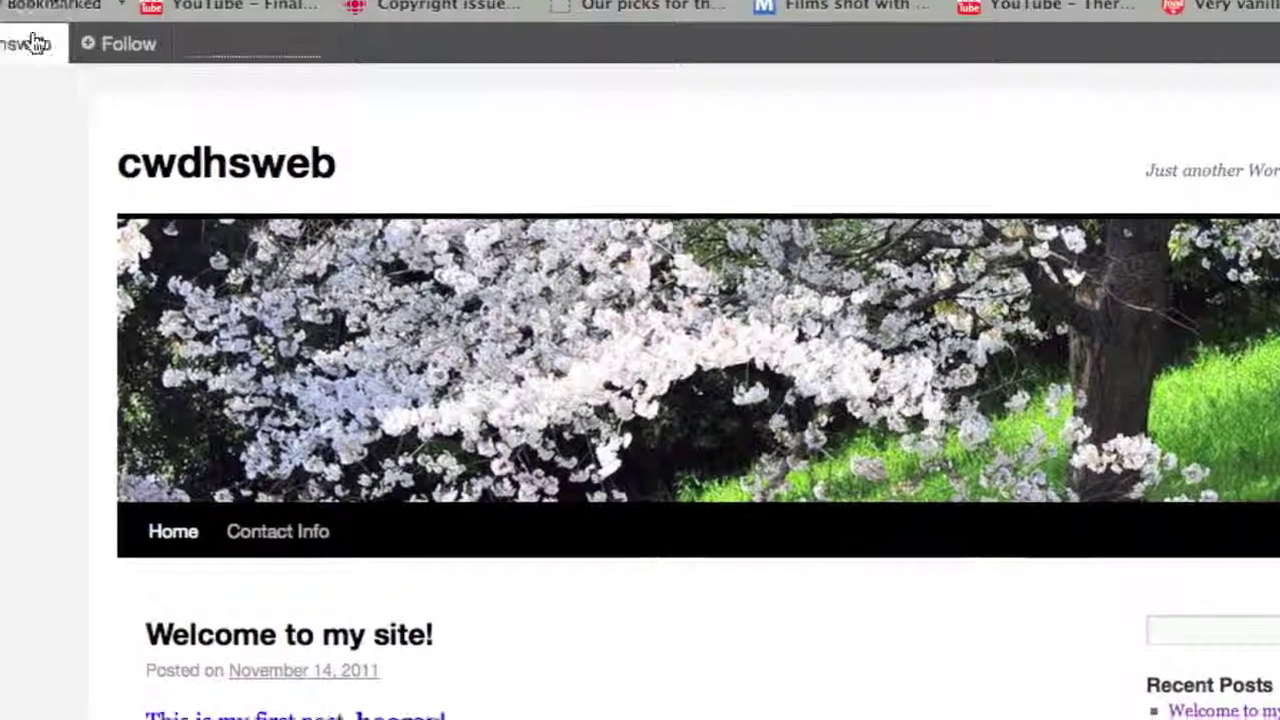
mouse_move(58, 36)
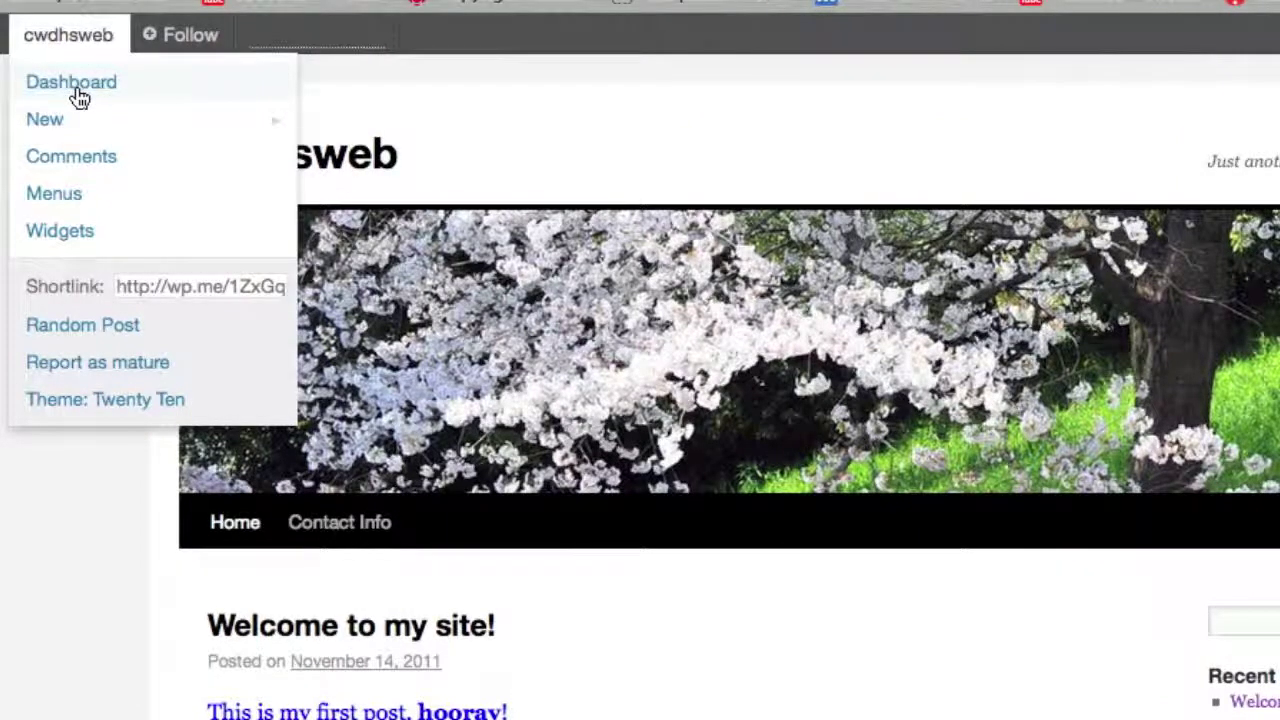
click(79, 97)
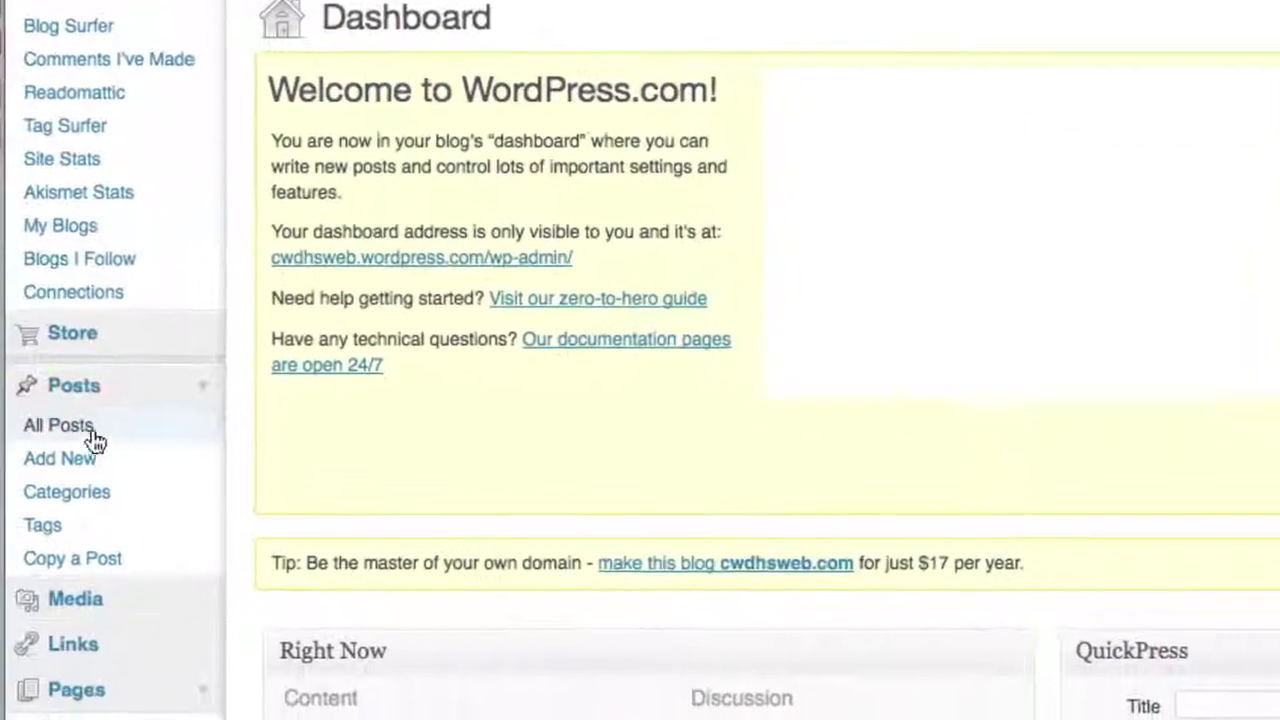
Edit the About page, change its Parent back to (no parent), and update it.
scroll(134, 571, down, 3)
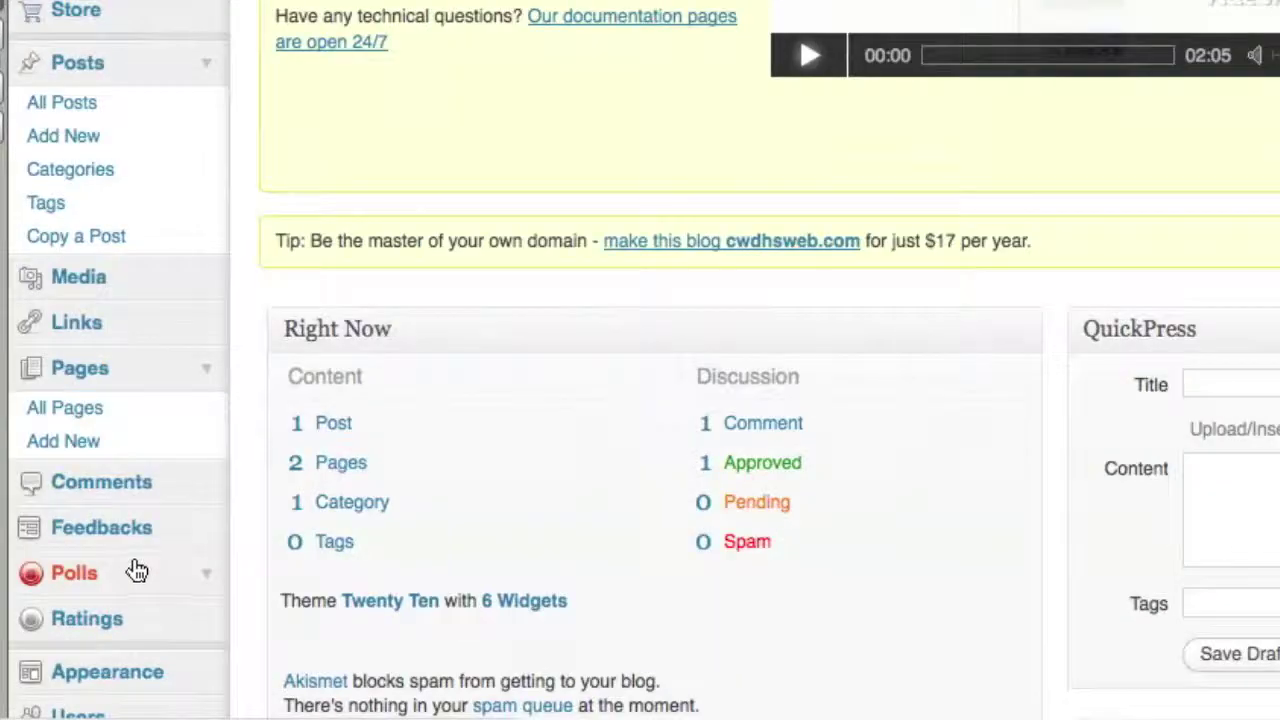
click(95, 372)
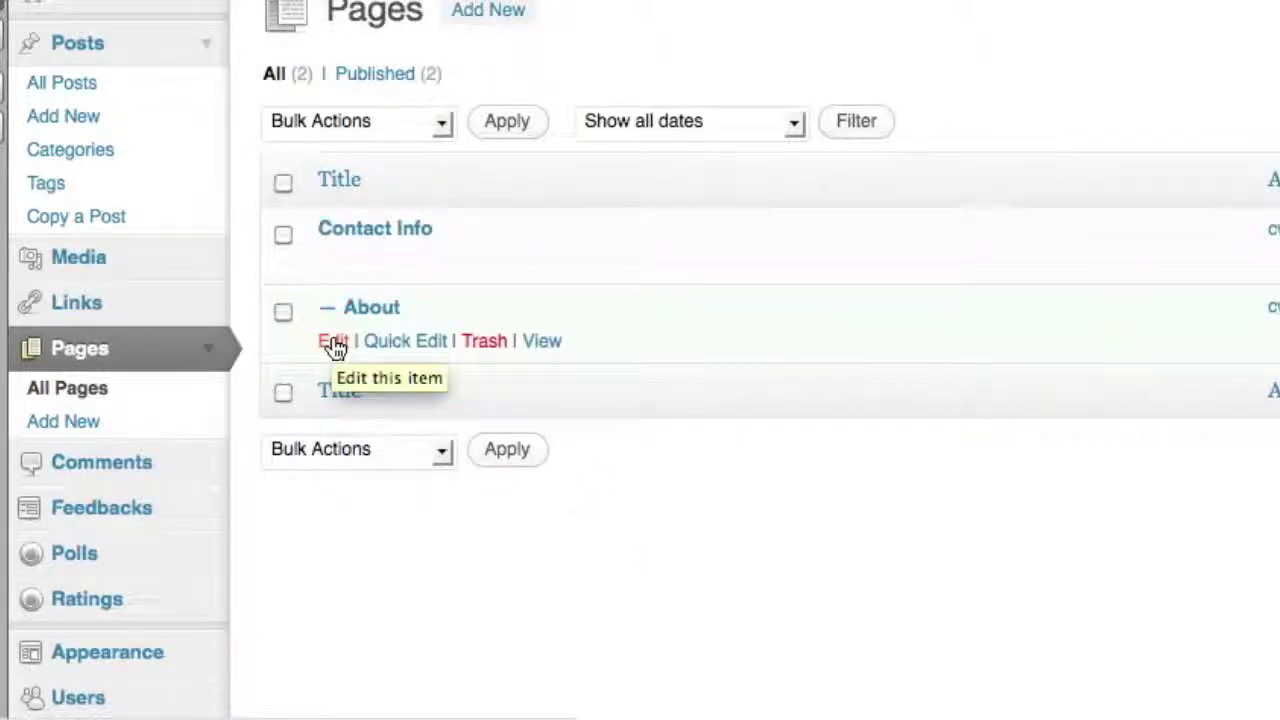
click(334, 343)
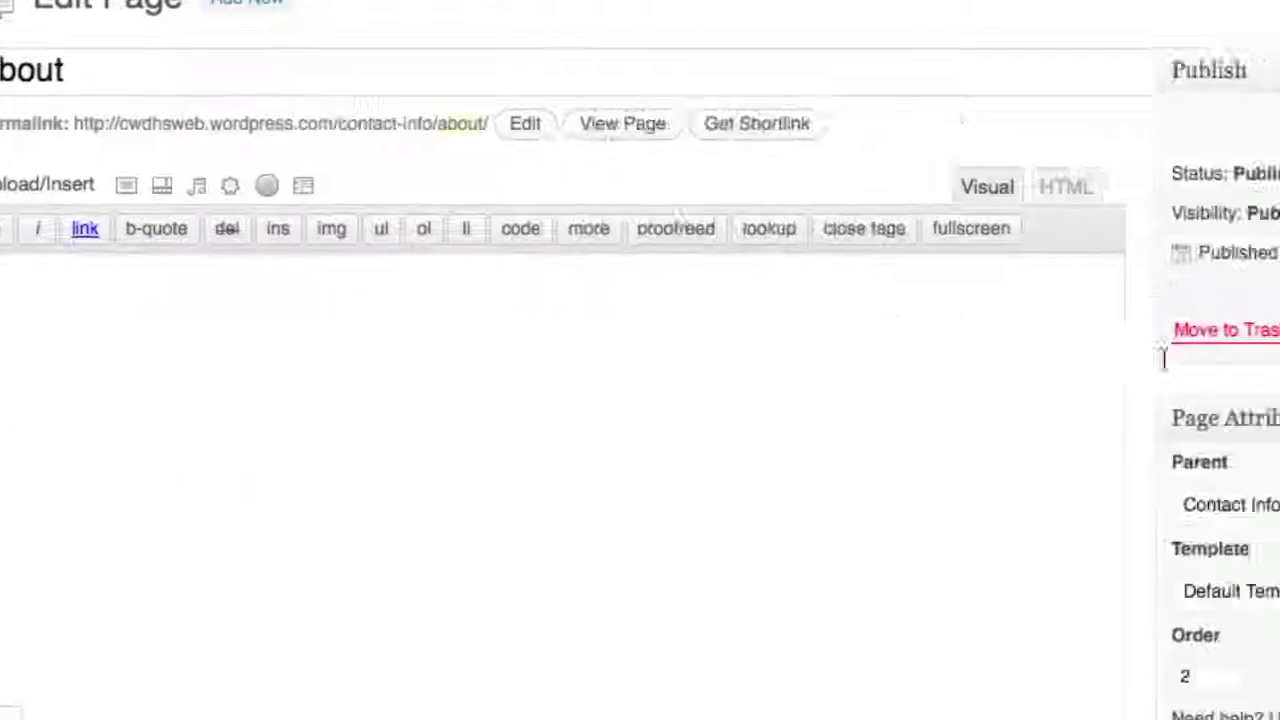
click(955, 493)
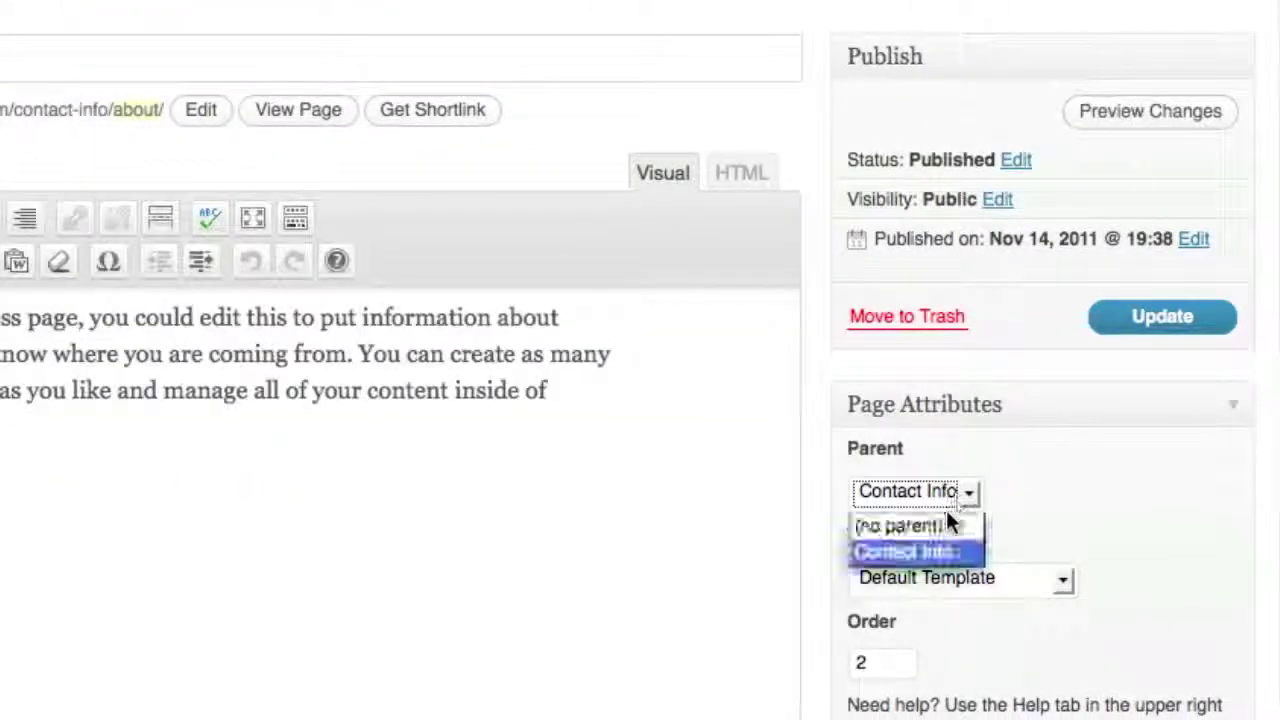
click(948, 500)
key(Up)
click(1168, 336)
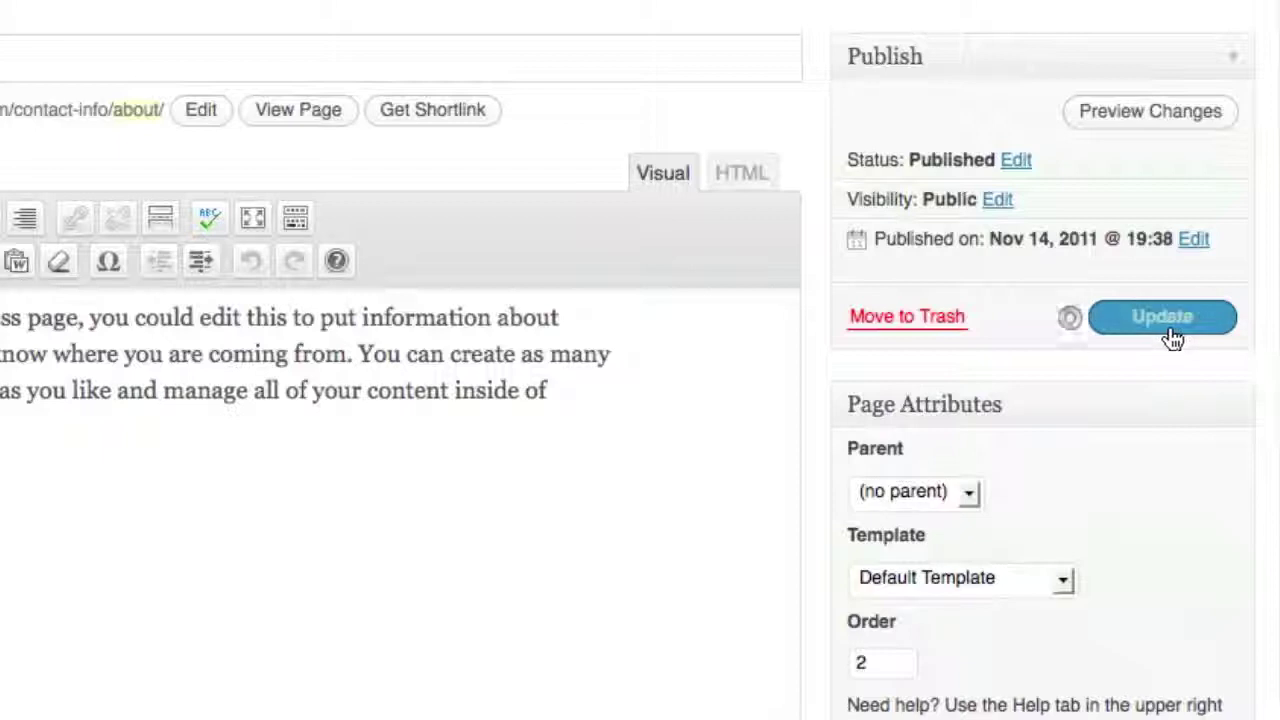